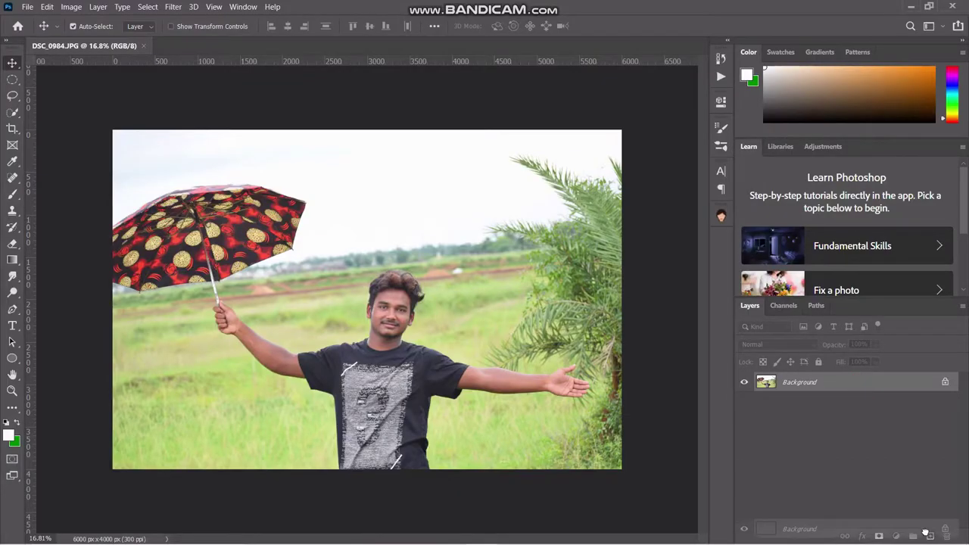
- Duplicate the DSC_0984 Background layer into a Background copy above the original
left_click_drag(859, 384, 930, 536)
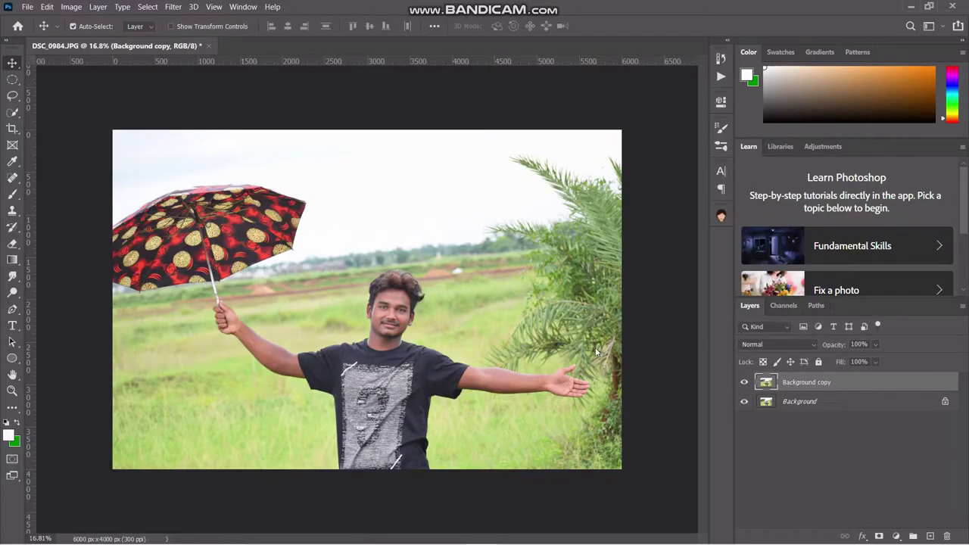
- Open the Camera Raw Filter on the Background copy at the Basic panel
left_click(173, 9)
left_click(191, 75)
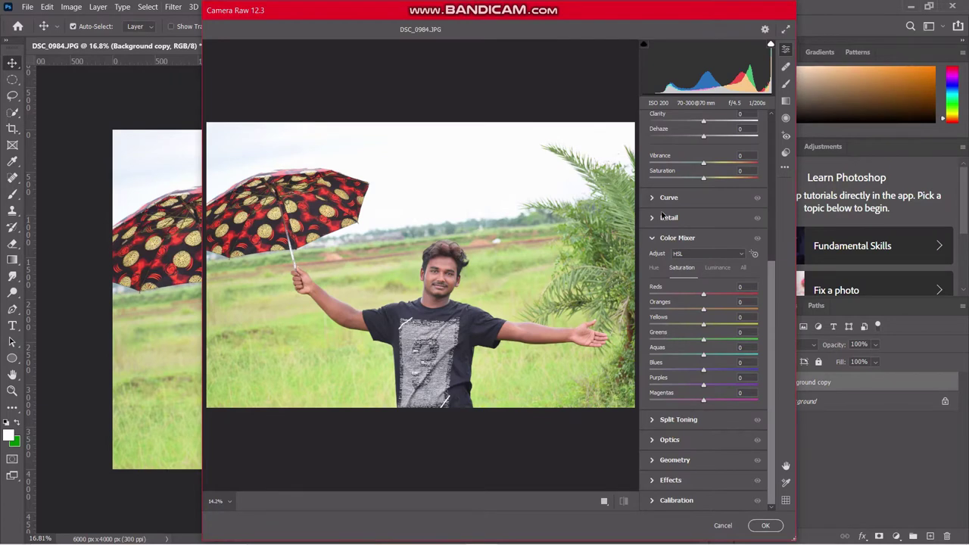
left_click(652, 239)
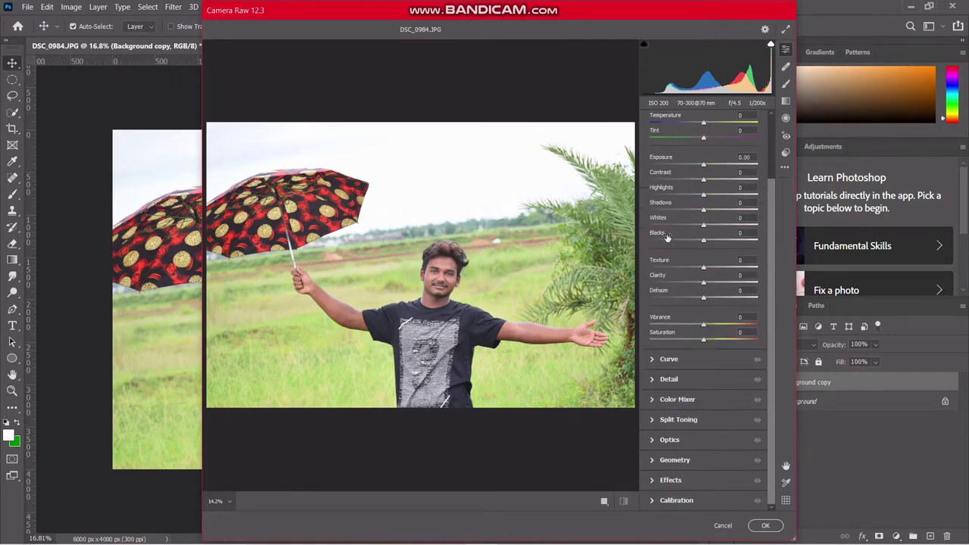
scroll(666, 237, "up", 2)
- Set Exposure -0.35, Contrast +28, Highlights -100, Shadows +100, Blacks -35 and Clarity +13
mouse_move(716, 320)
left_mouse_down()
mouse_move(762, 321)
mouse_move(699, 330)
left_mouse_up()
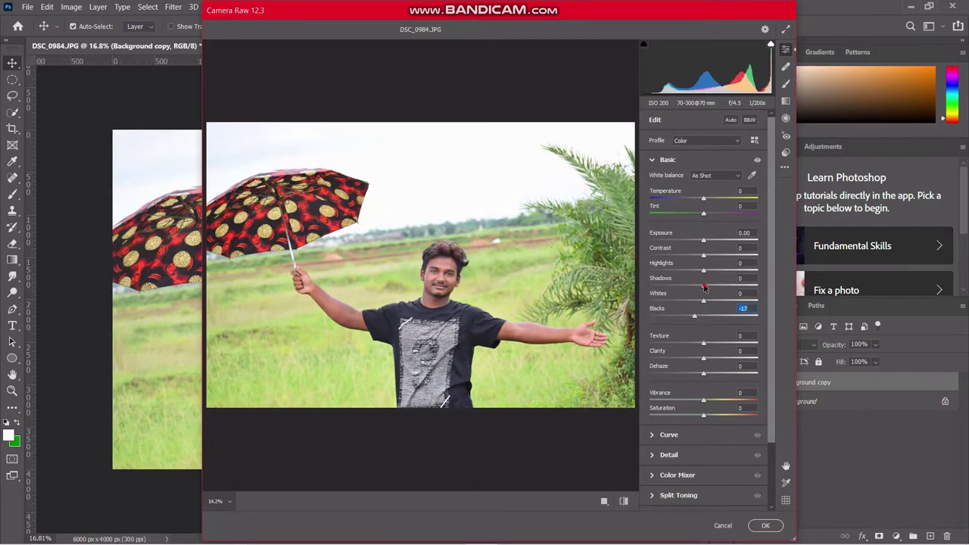
left_click_drag(748, 294, 773, 301)
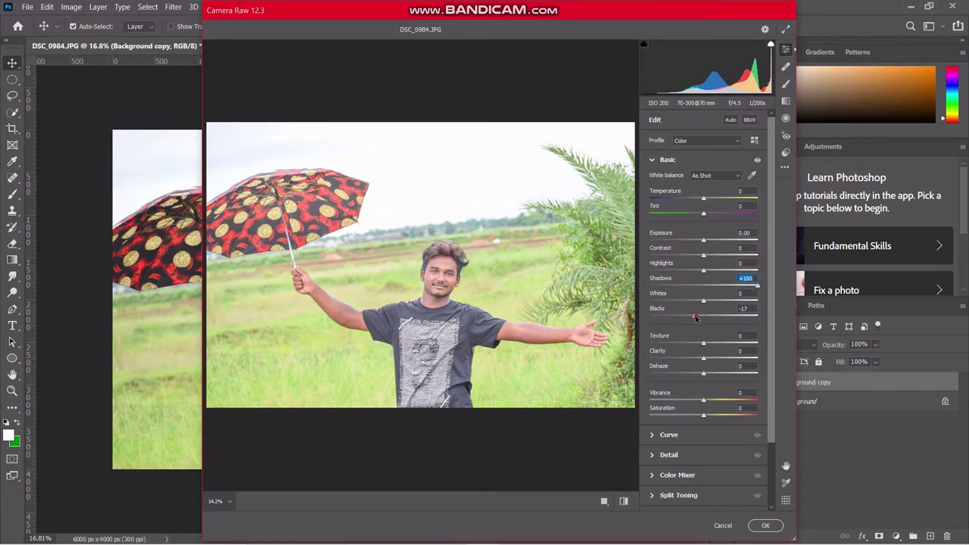
left_click_drag(693, 317, 686, 320)
left_click_drag(702, 240, 699, 244)
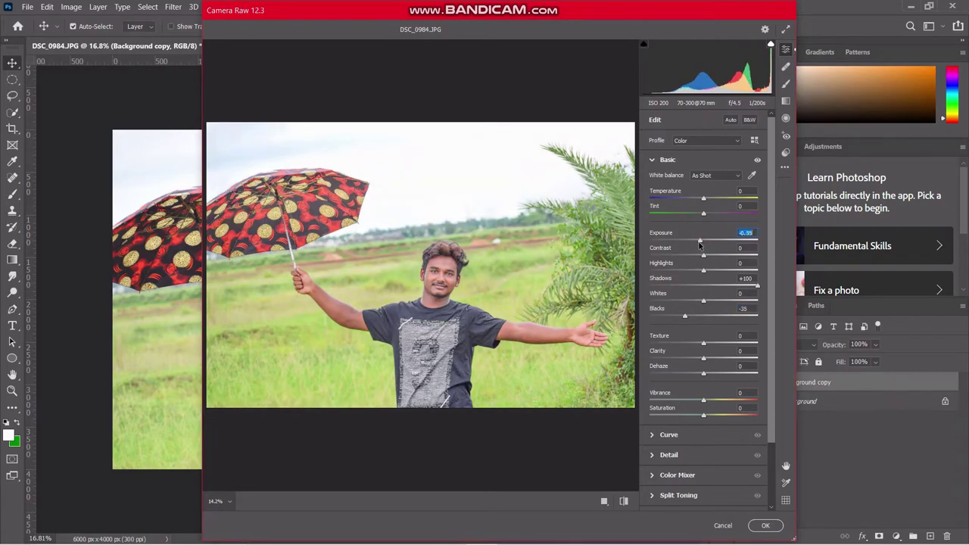
left_click_drag(704, 257, 715, 262)
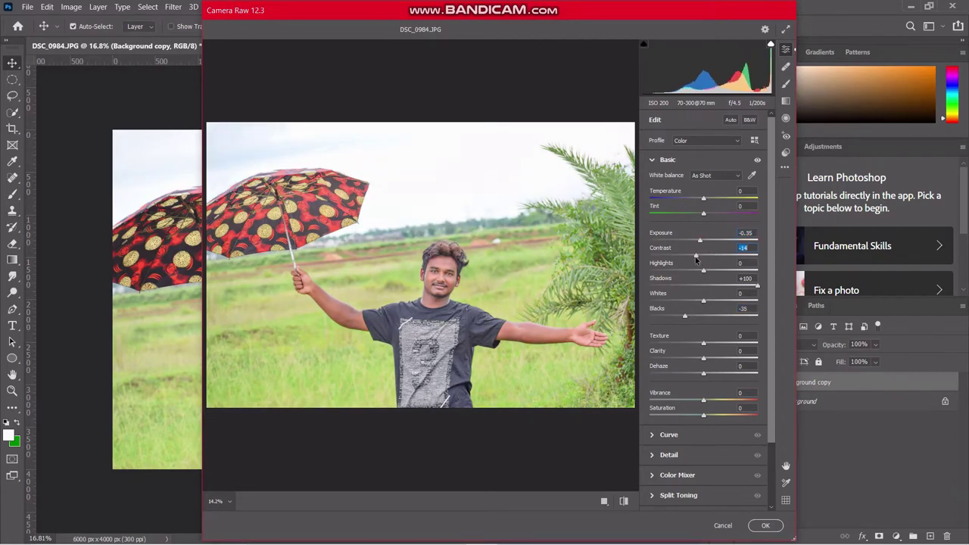
left_click_drag(704, 271, 620, 270)
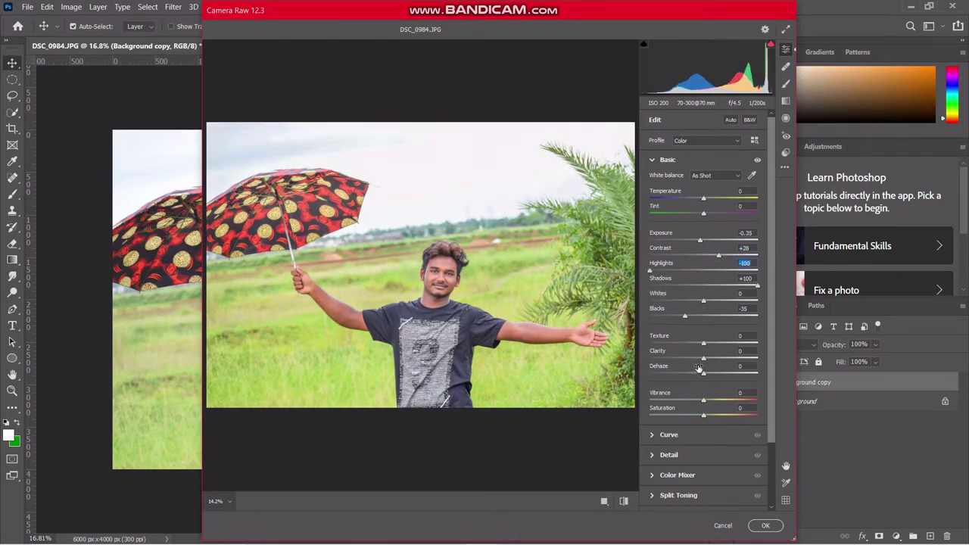
left_click_drag(703, 358, 713, 369)
- Raise Oranges luminance to +13 in Color Mixer and apply the Camera Raw edits
left_click(653, 161)
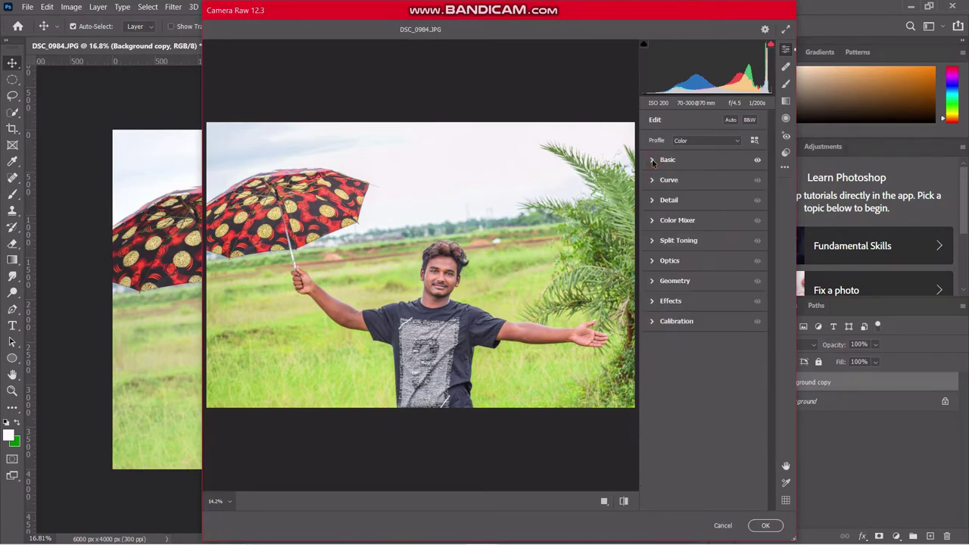
left_click(651, 220)
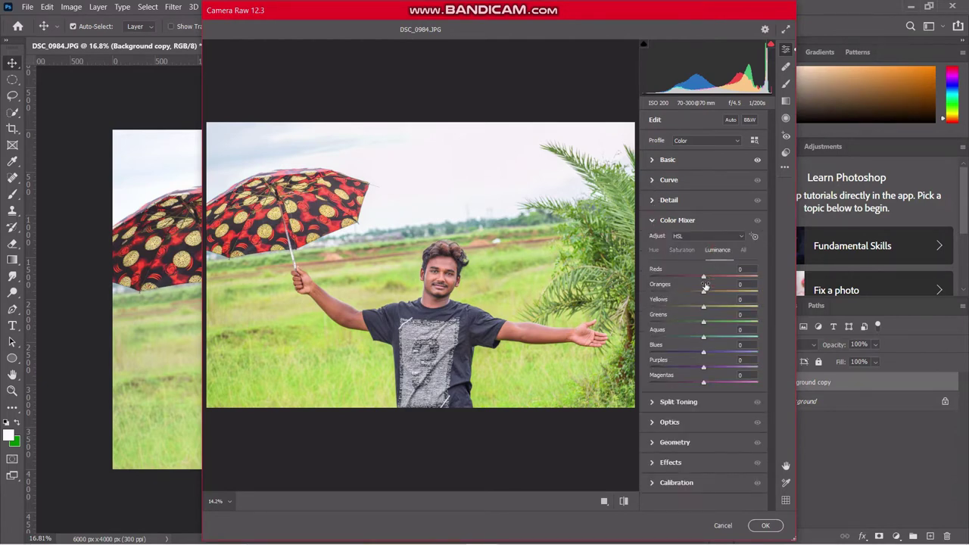
left_click(711, 292)
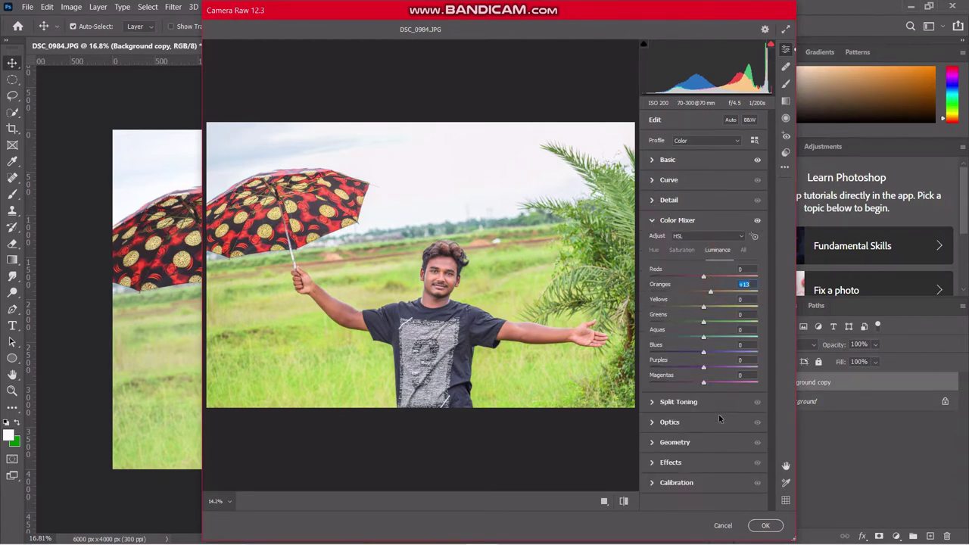
left_click(763, 525)
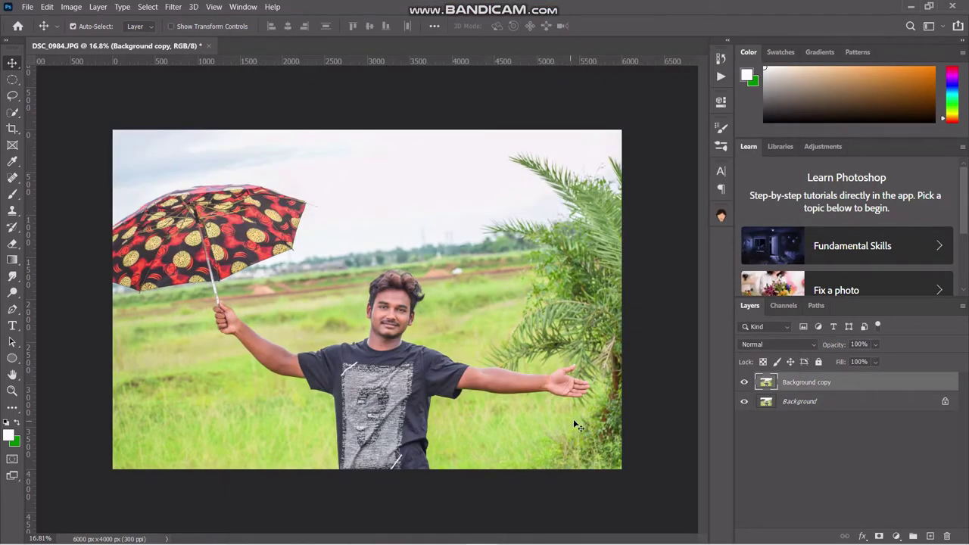
- Toggle the Background copy's visibility to compare the edit with the original
left_click(743, 383)
left_click(743, 383)
left_click(742, 383)
left_click(743, 383)
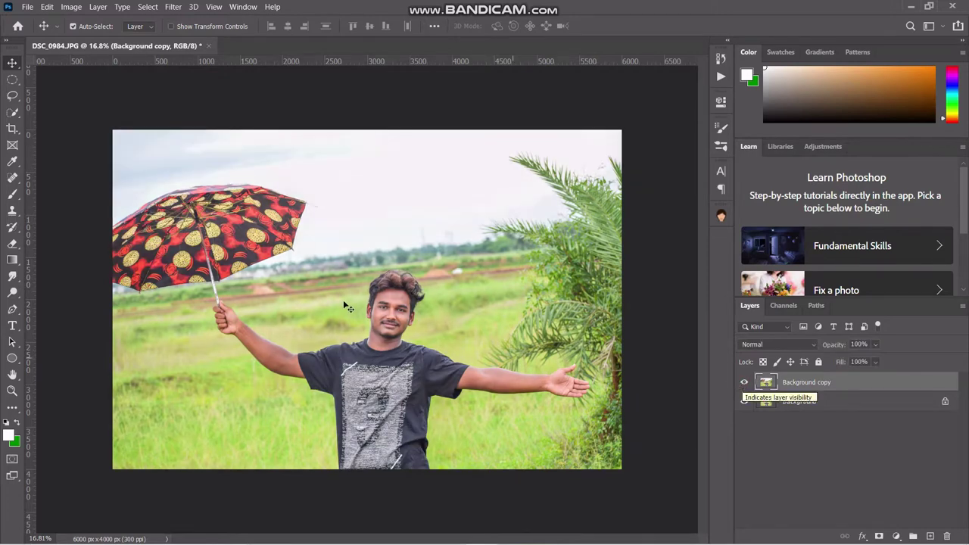
- Quick-select the umbrella, then add the T-shirt down its length to the selection
left_click(12, 112)
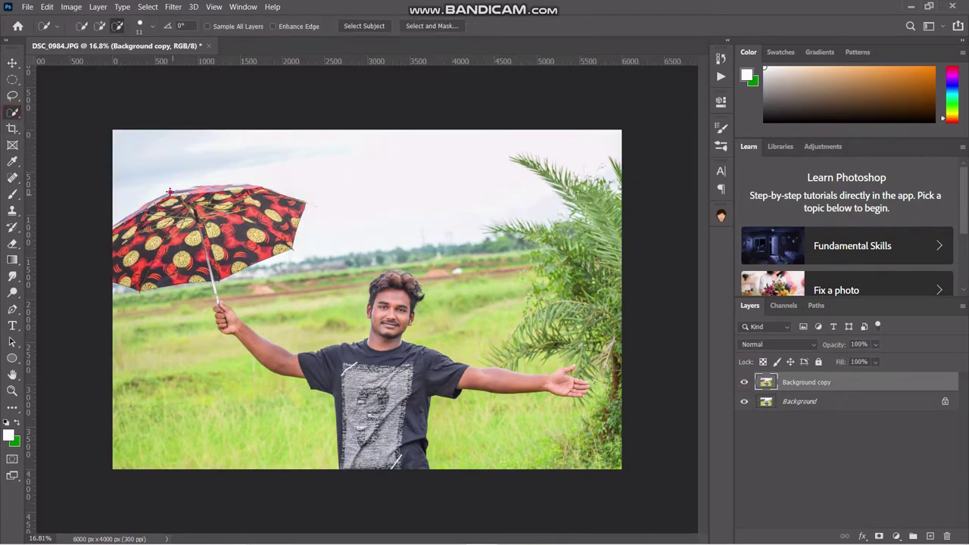
left_click_drag(169, 190, 280, 218)
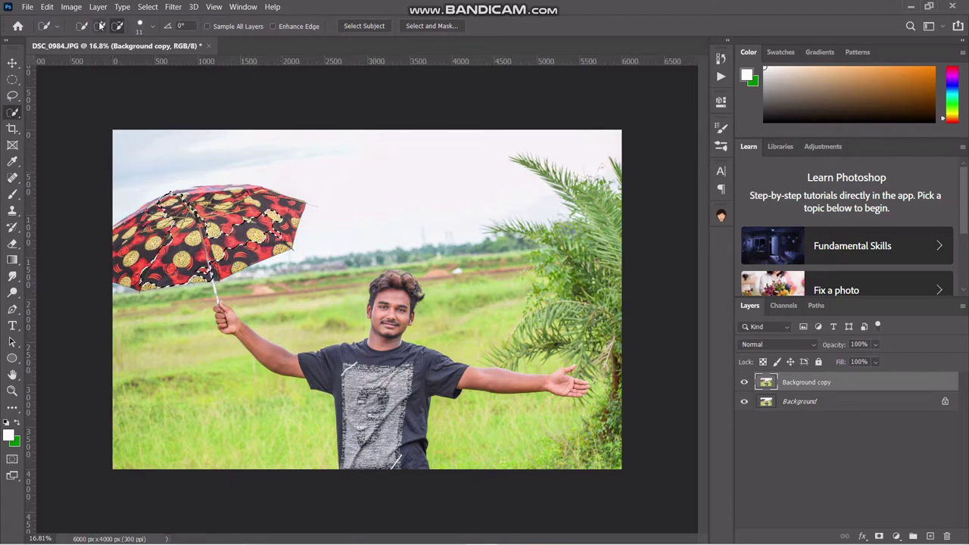
mouse_move(349, 371)
left_mouse_down()
mouse_move(352, 379)
mouse_move(337, 363)
left_mouse_up()
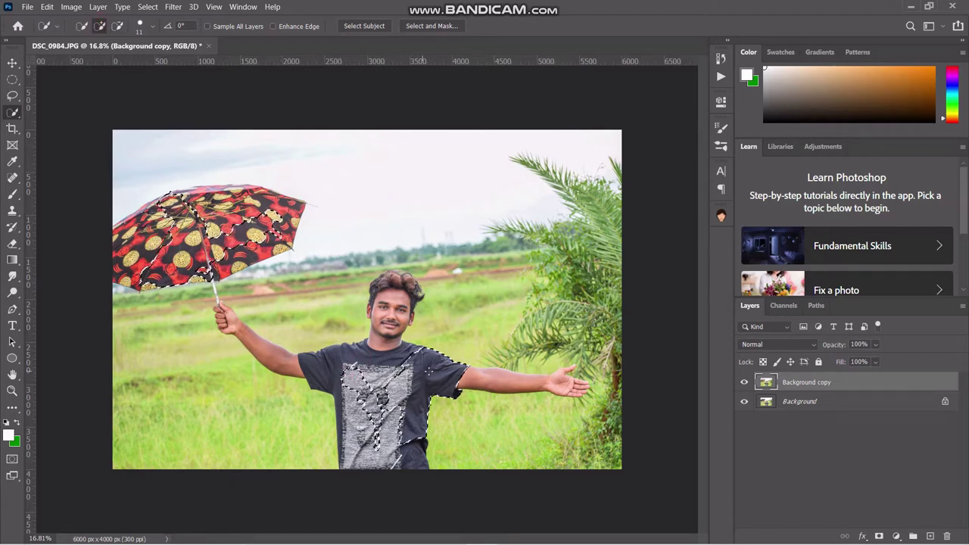
left_click_drag(367, 373, 371, 464)
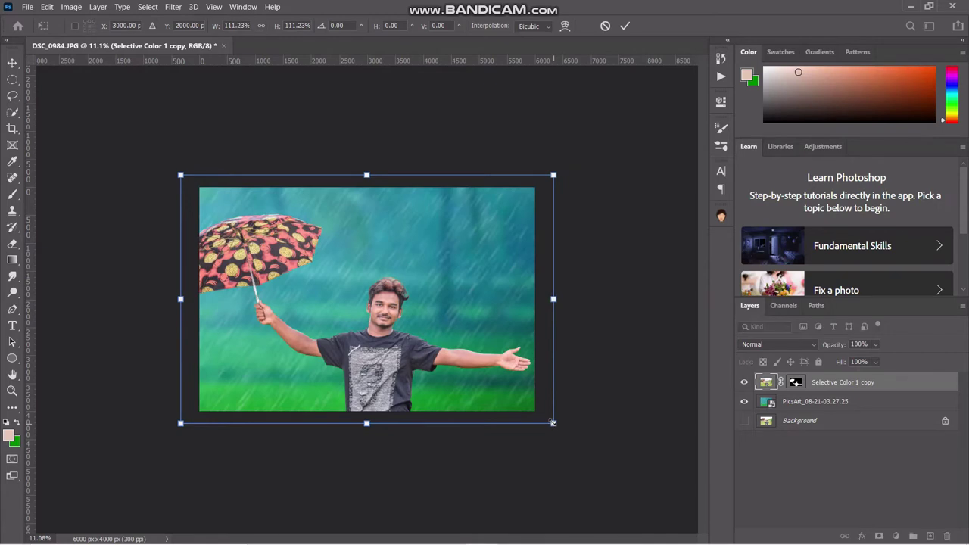
- Move the man's layer 225 px higher and commit the transform
left_click_drag(475, 394, 474, 382)
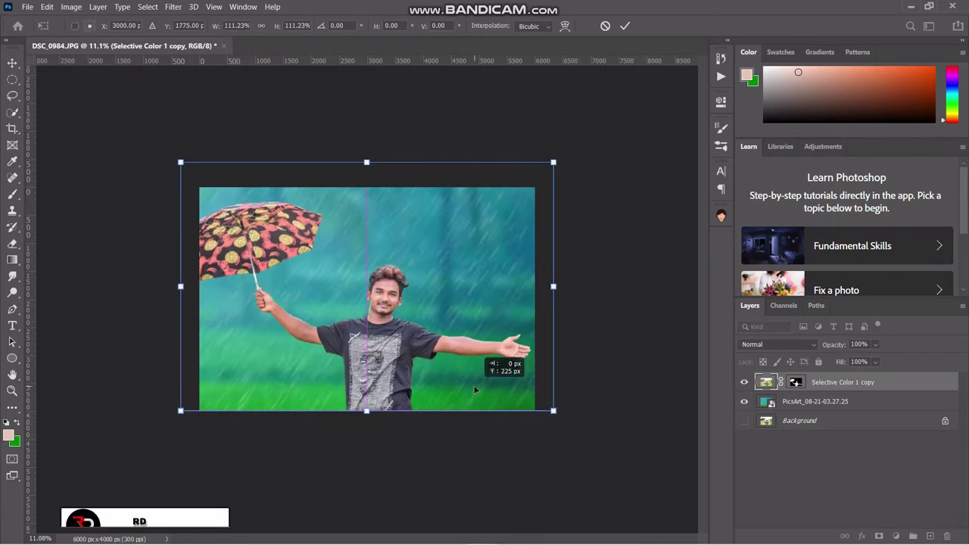
left_click(624, 25)
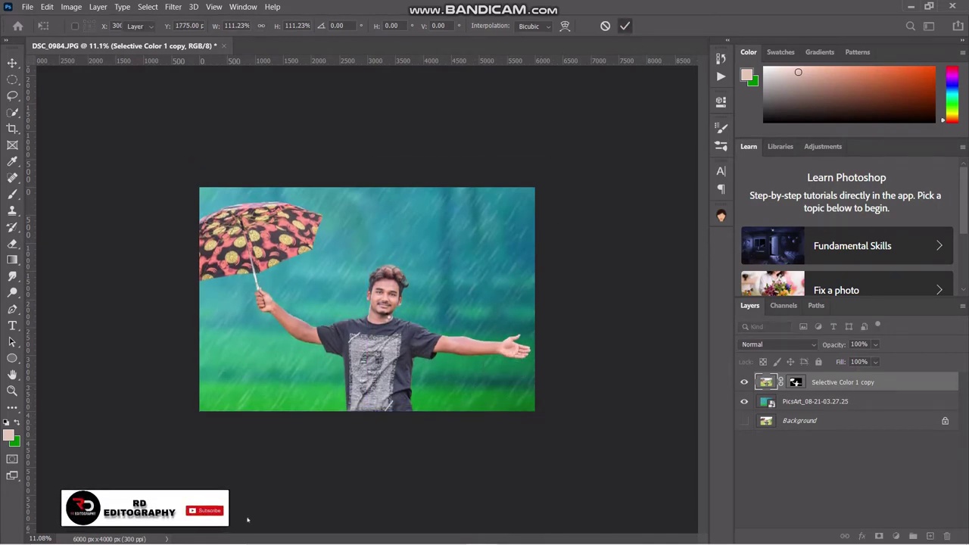
key("ctrl+minus")
- Zoom around to inspect the placement, then bring up the layer mask's options
scroll(386, 324, "up", 2)
scroll(386, 324, "up", 2)
scroll(386, 324, "up", 2)
scroll(386, 326, "down", 1)
scroll(386, 325, "down", 1)
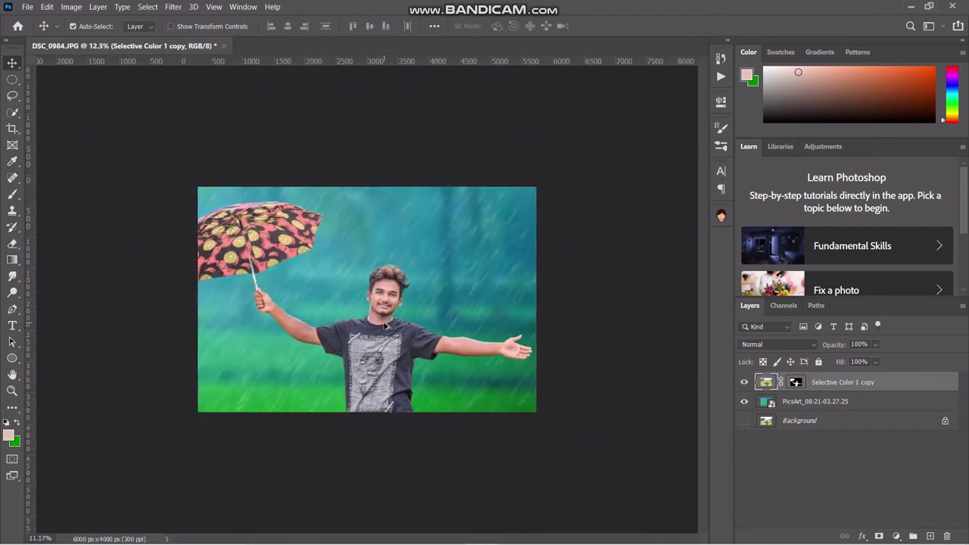
scroll(386, 325, "down", 1)
scroll(386, 326, "down", 1)
scroll(386, 326, "up", 2)
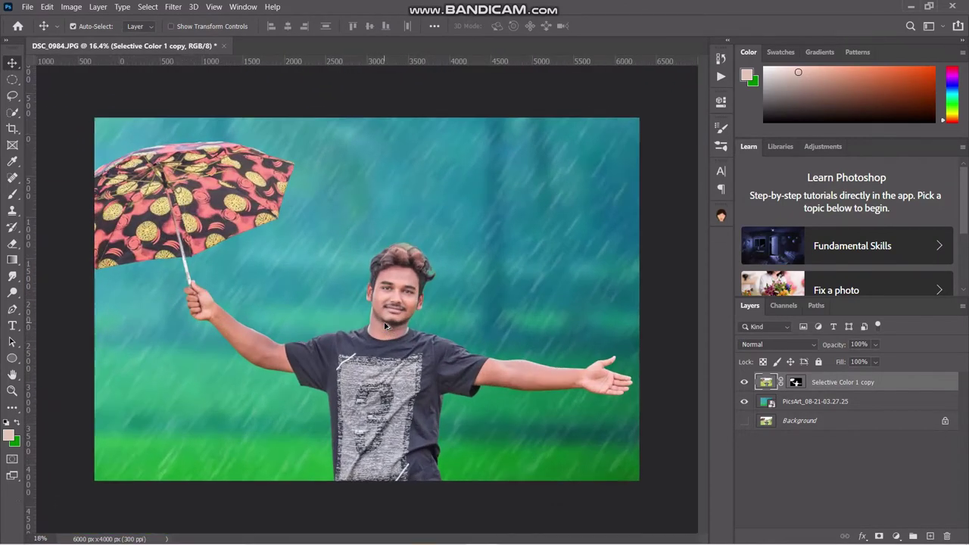
scroll(386, 325, "down", 1)
scroll(386, 325, "down", 1)
scroll(386, 326, "down", 1)
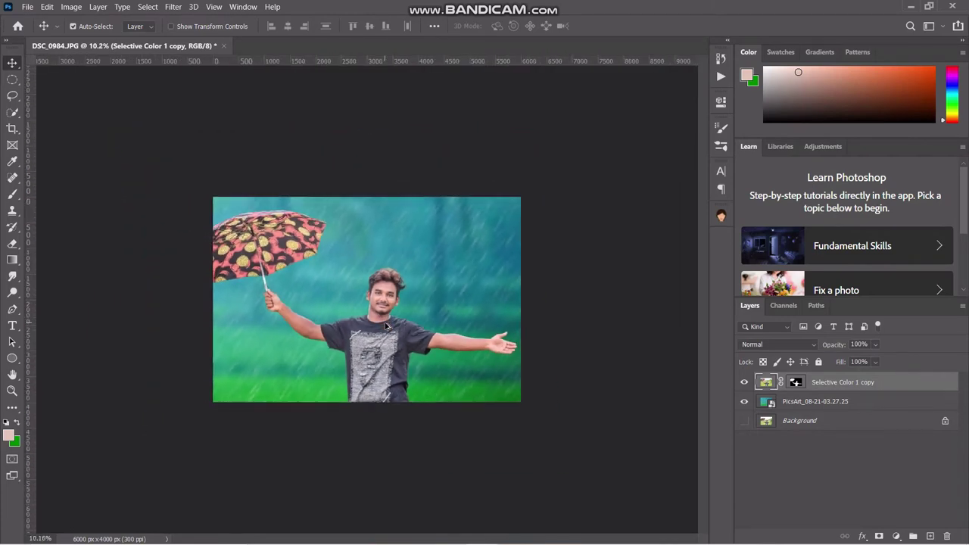
scroll(386, 326, "up", 1)
scroll(386, 326, "up", 1)
scroll(386, 326, "up", 1)
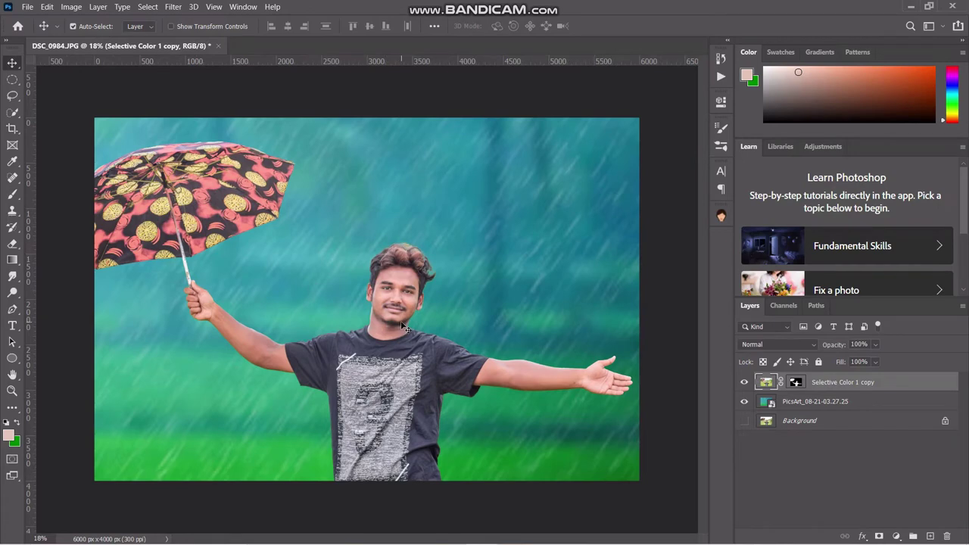
right_click(793, 380)
- Apply the layer mask permanently to the man's layer and check the result
left_click(812, 413)
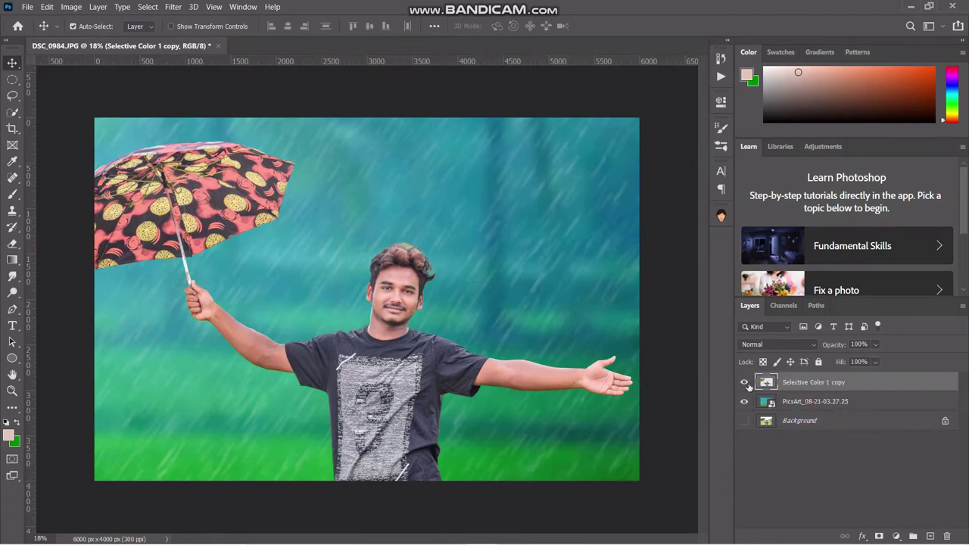
left_click(743, 384)
left_click(743, 384)
- Set up the Smudge tool with a Smoothing Smudge Brush at 108 px and 25% strength
right_click(11, 286)
left_click(61, 299)
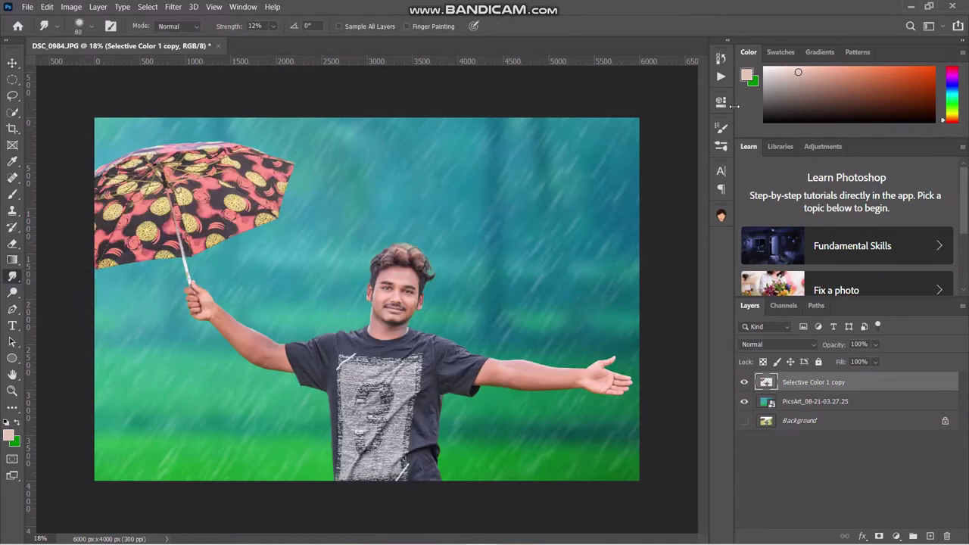
left_click(722, 130)
left_click(721, 130)
left_click(679, 146)
left_click(689, 123)
left_click(90, 28)
left_click(112, 67)
left_click(341, 128)
type("25")
key("Return")
scroll(394, 273, "up", 2)
- Zoom in on the head and smudge the left hair edge and crown into the background
scroll(398, 280, "up", 2)
scroll(409, 303, "up", 2)
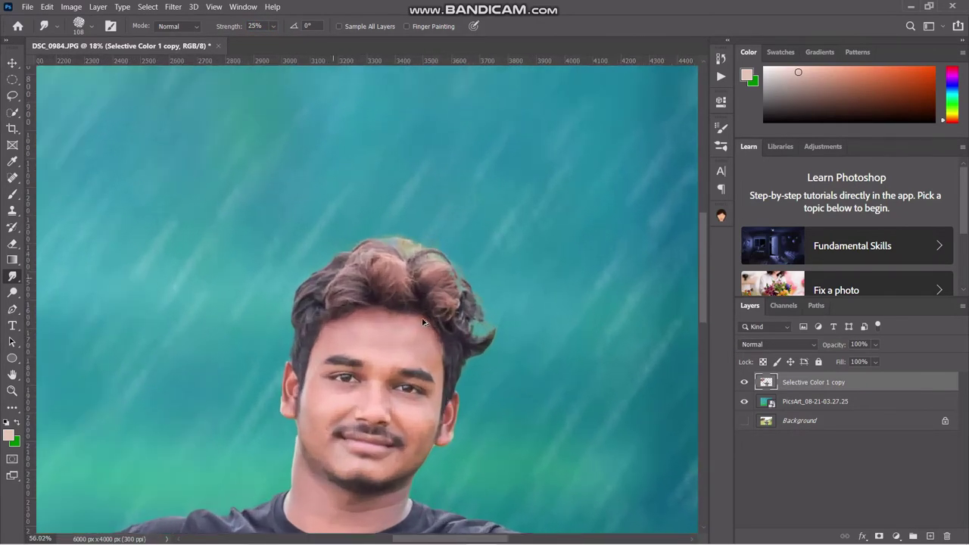
scroll(422, 323, "up", 2)
scroll(422, 323, "down", 2)
scroll(412, 312, "down", 1)
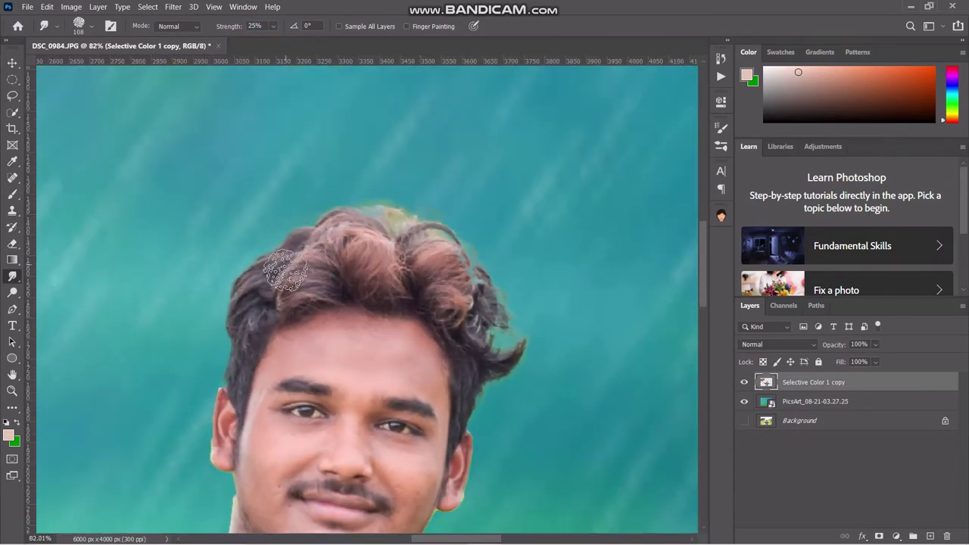
mouse_move(234, 335)
left_mouse_down()
mouse_move(205, 341)
mouse_move(298, 261)
mouse_move(349, 250)
mouse_move(355, 231)
mouse_move(341, 190)
mouse_move(447, 265)
mouse_move(507, 351)
mouse_move(480, 324)
left_mouse_up()
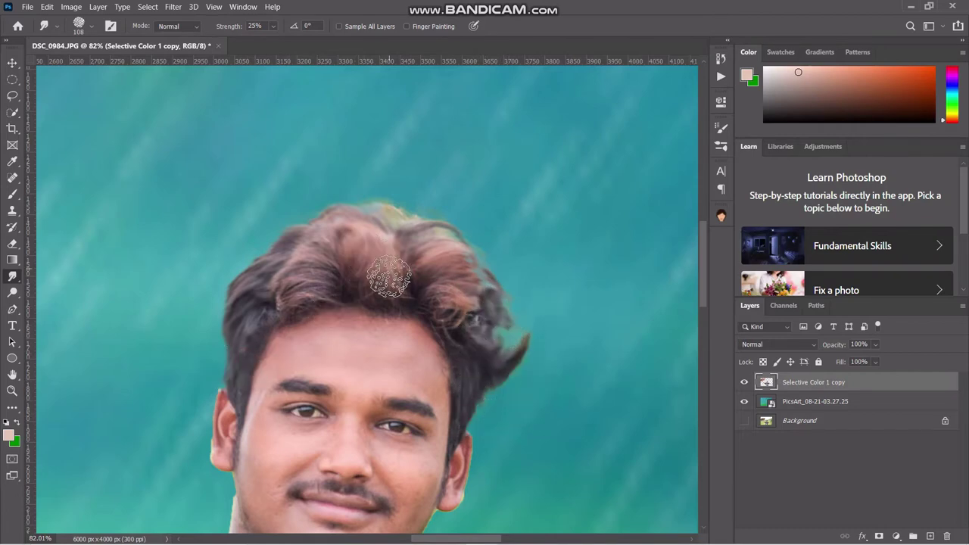
mouse_move(370, 277)
left_mouse_down()
mouse_move(313, 281)
mouse_move(324, 264)
mouse_move(303, 255)
left_mouse_up()
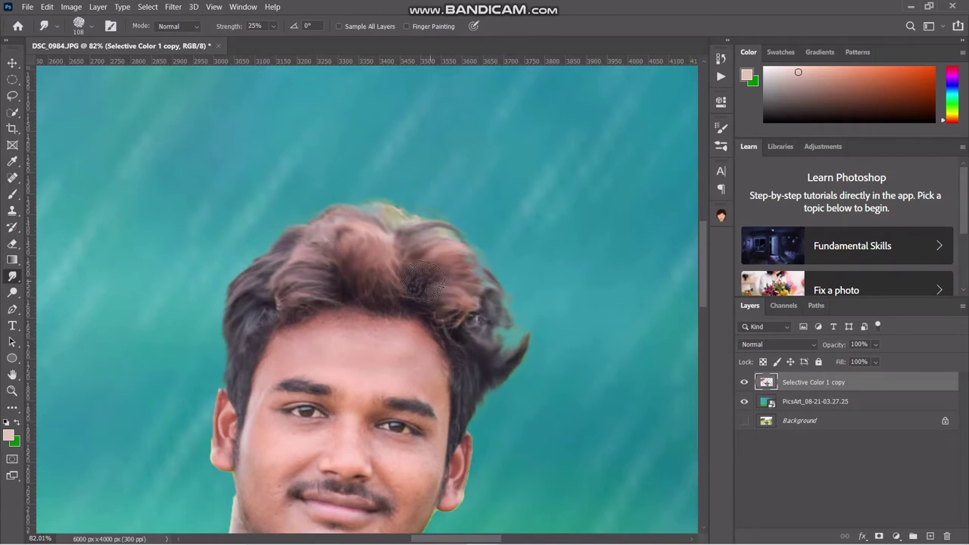
- Zoom back out to review the blended hair and select the PicsArt background layer
scroll(419, 282, "down", 5)
scroll(419, 282, "down", 2)
scroll(419, 282, "down", 2)
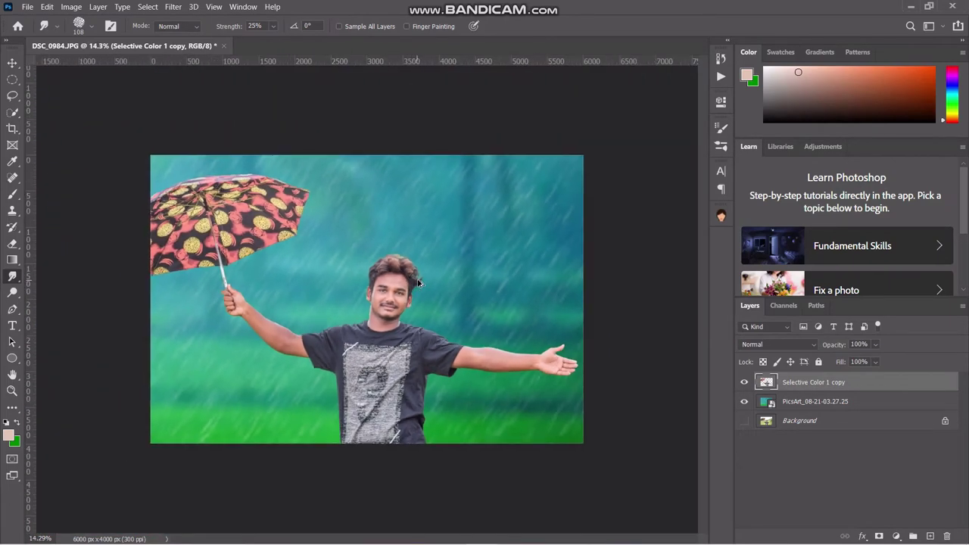
scroll(421, 282, "down", 1)
scroll(420, 282, "down", 1)
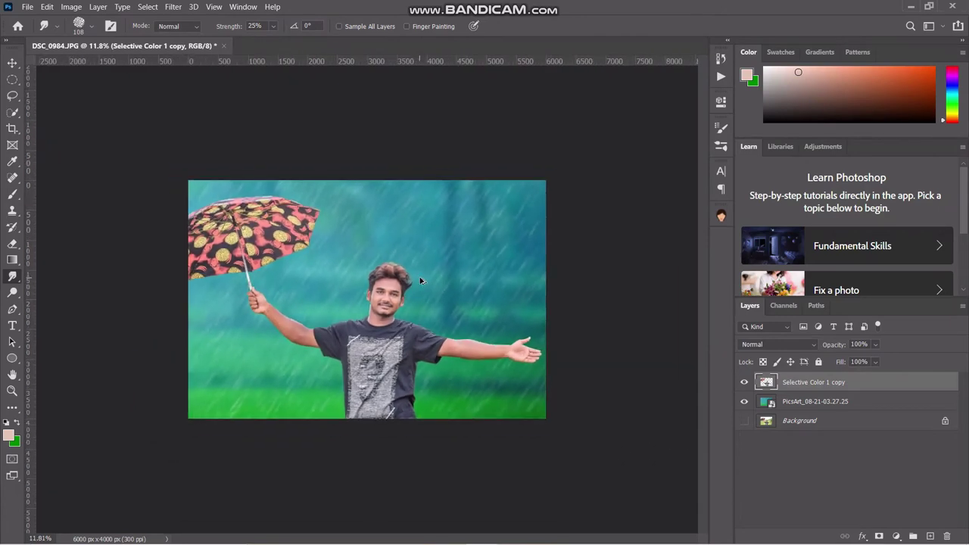
scroll(421, 281, "up", 1)
scroll(421, 281, "up", 2)
scroll(421, 282, "up", 1)
scroll(421, 282, "up", 1)
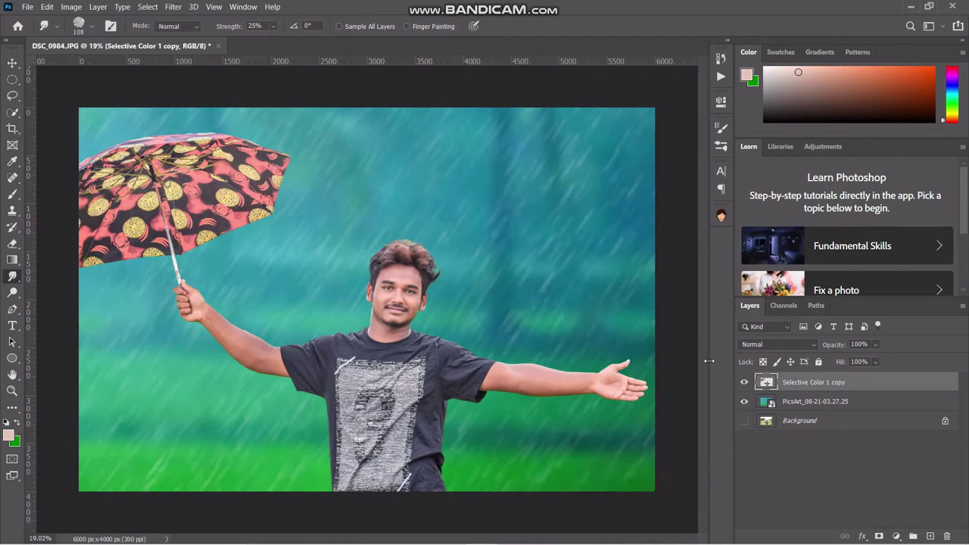
scroll(460, 305, "down", 1)
scroll(459, 303, "down", 1)
scroll(458, 302, "up", 2)
scroll(454, 302, "down", 2)
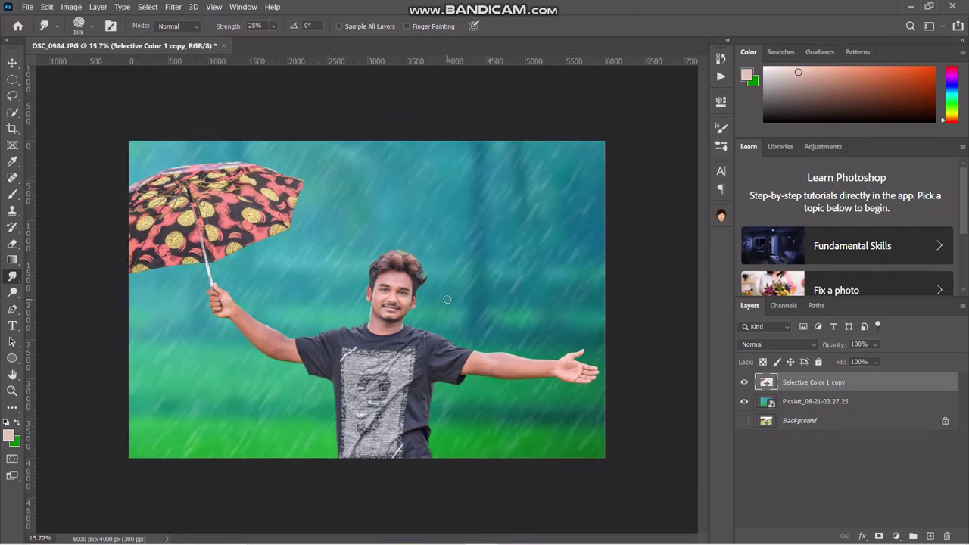
left_click(770, 407)
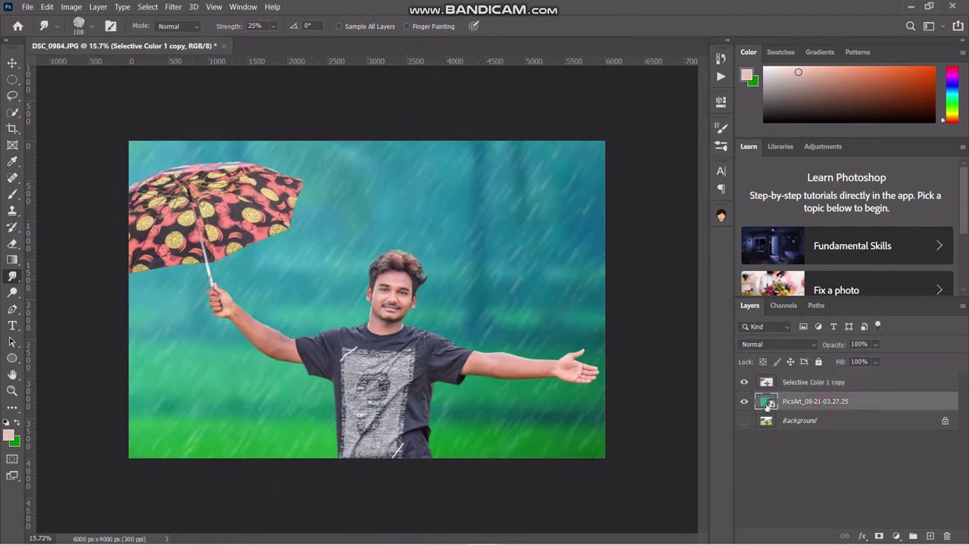
- Apply Nik Collection Color Efex Pro 4 to the PicsArt rain layer as a smart filter
left_click(743, 402)
left_click(743, 402)
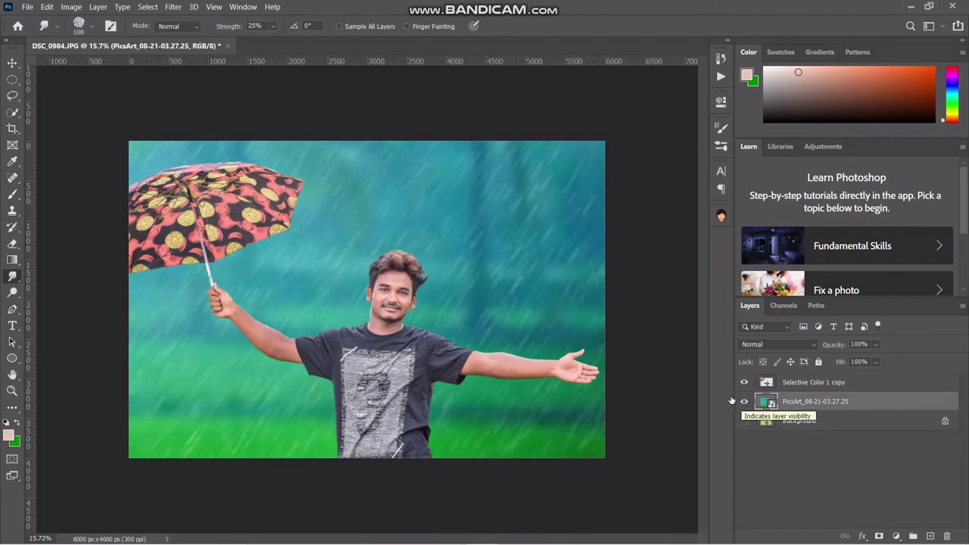
left_click(173, 7)
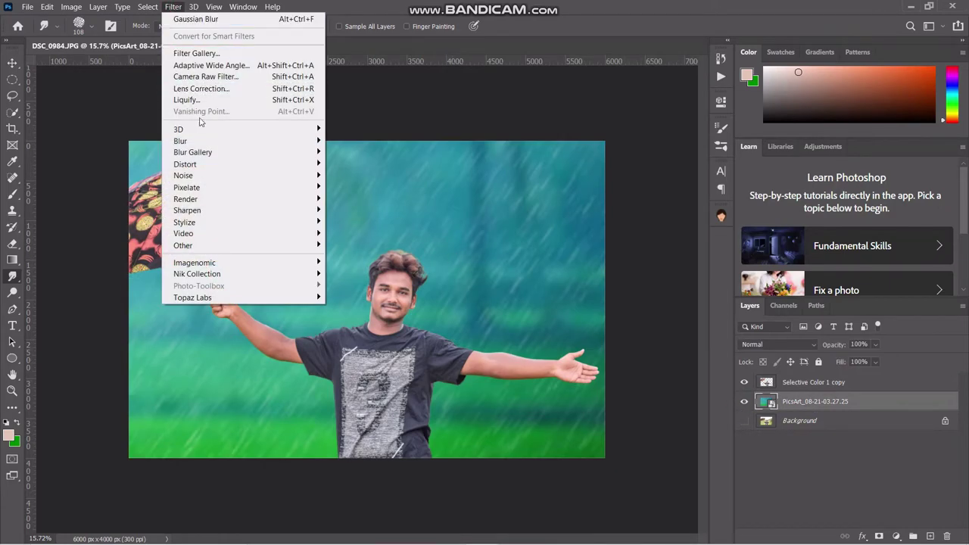
left_click(364, 278)
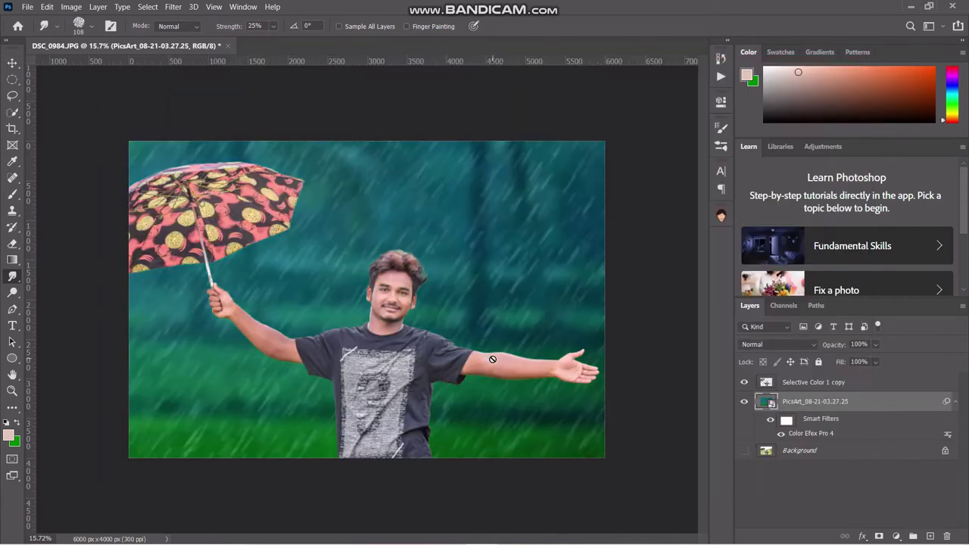
key("ctrl+alt+f")
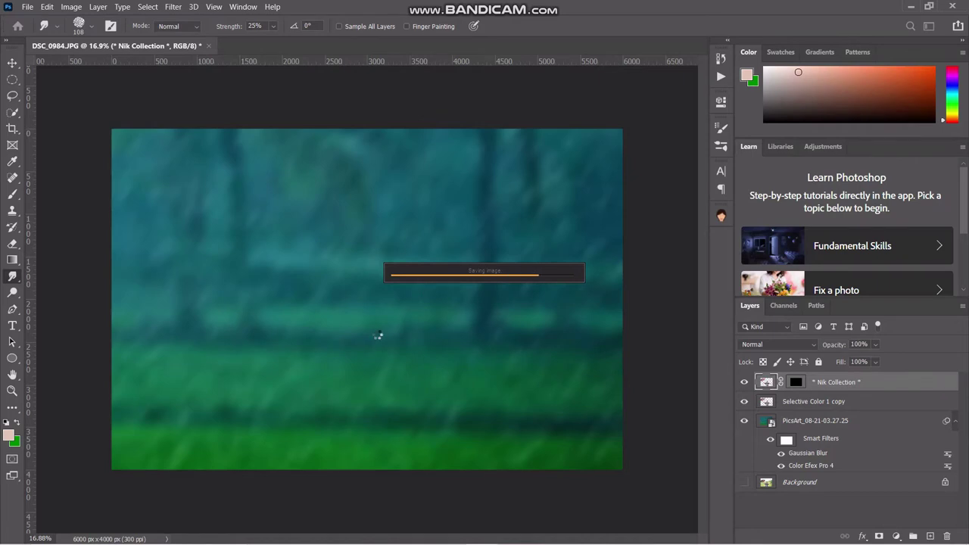
- Toggle the Dark Contrasts (CEP 4) layer to compare the composite before and after
left_click(742, 382)
left_click(742, 383)
left_click(742, 382)
left_click(743, 382)
left_click(743, 383)
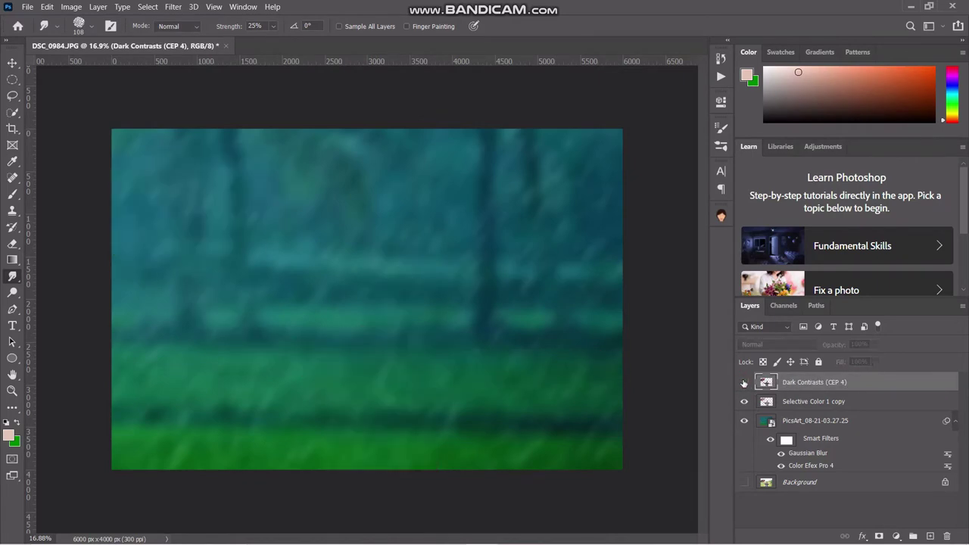
left_click(743, 383)
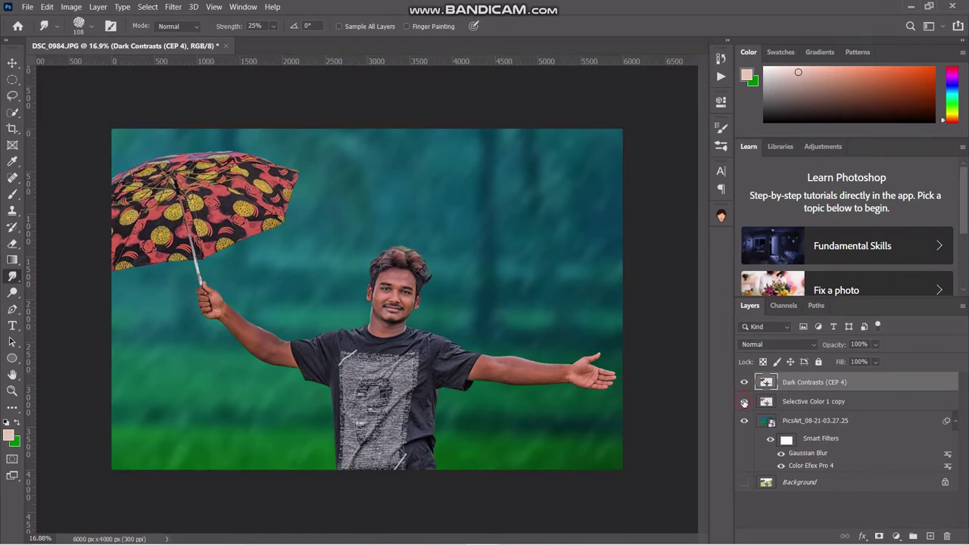
left_click(743, 383)
left_click(743, 383)
left_click(743, 383)
left_click(743, 383)
left_click(743, 402)
left_click(12, 243)
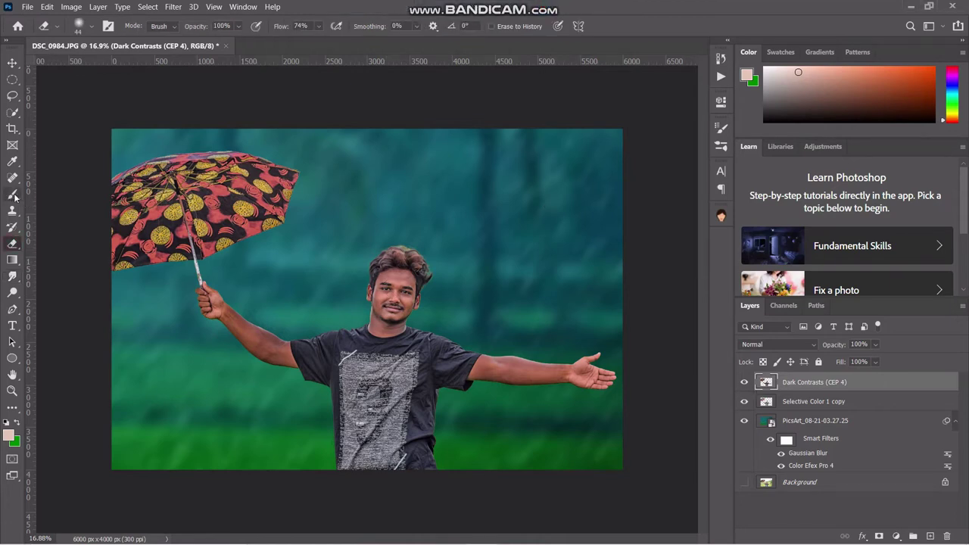
- Enlarge the brush to 149 px and switch to the Brush tool
left_click(92, 25)
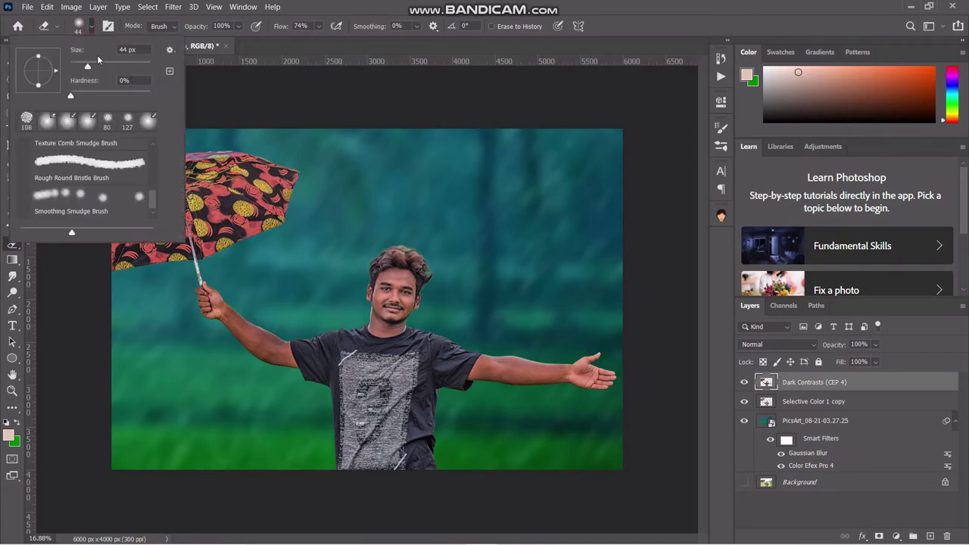
left_click_drag(105, 65, 106, 65)
left_click(114, 65)
left_click(121, 63)
left_click(92, 26)
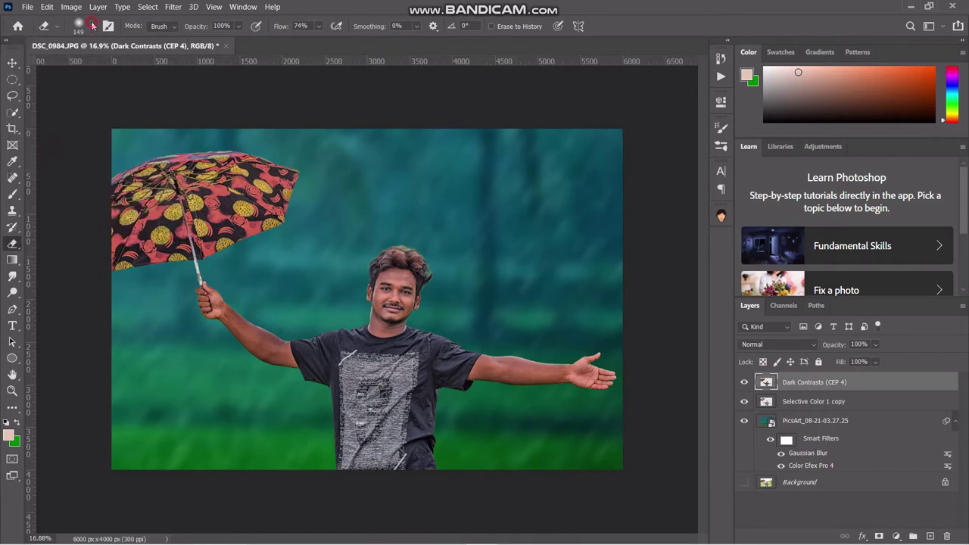
key("b")
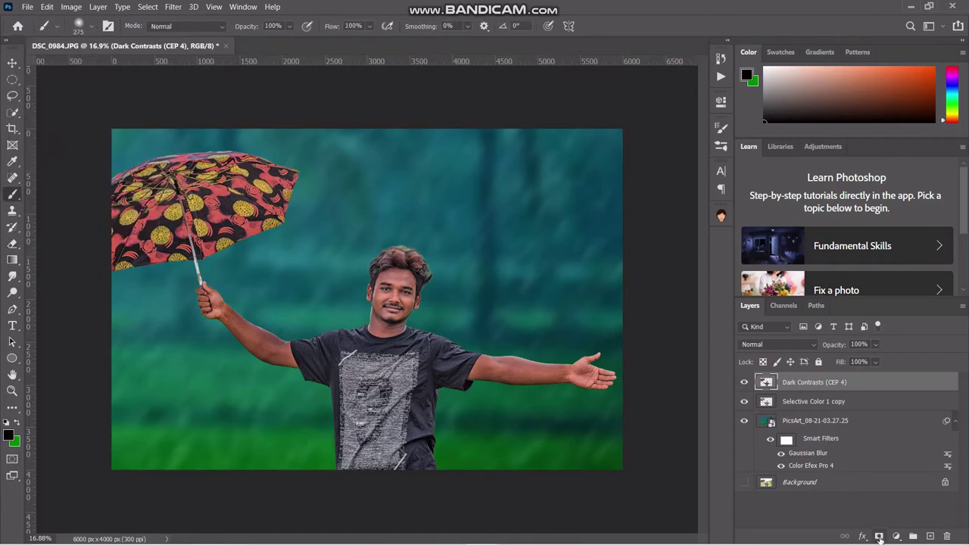
- Add an inverted mask to Dark Contrasts and paint the effect back onto shirt and umbrella
left_click(878, 536)
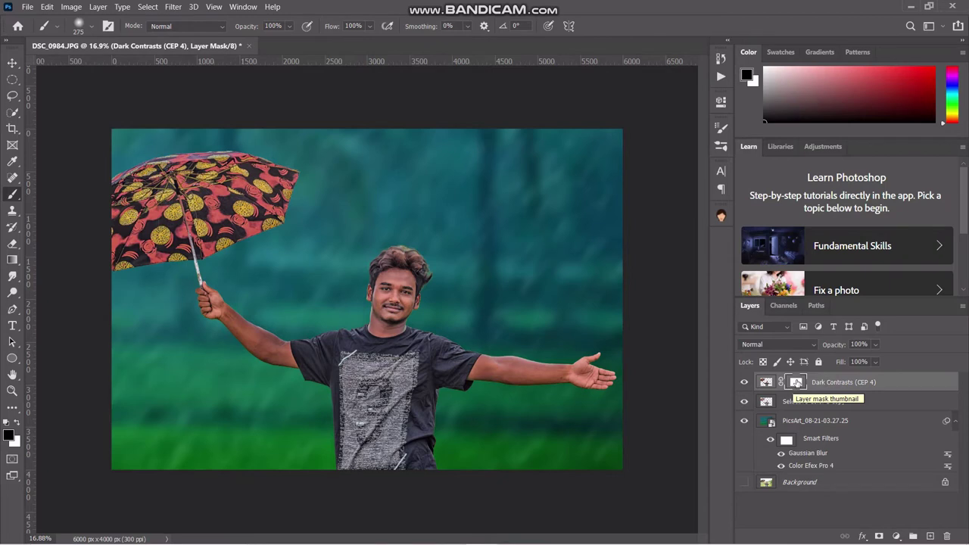
key("ctrl+i")
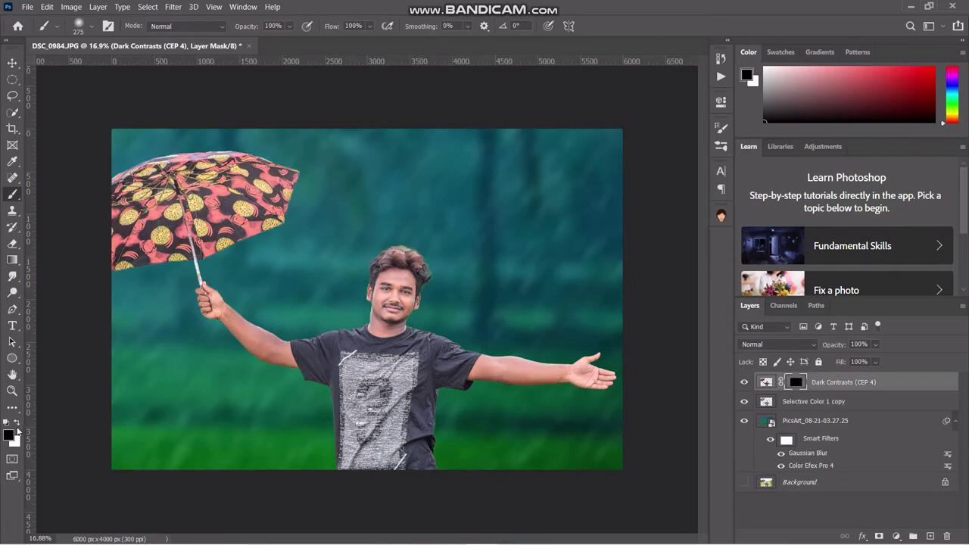
key("x")
mouse_move(414, 417)
left_mouse_down()
mouse_move(413, 452)
mouse_move(341, 424)
mouse_move(310, 363)
mouse_move(454, 363)
mouse_move(378, 421)
left_mouse_up()
mouse_move(174, 234)
left_mouse_down()
mouse_move(268, 204)
mouse_move(201, 146)
mouse_move(192, 158)
left_mouse_up()
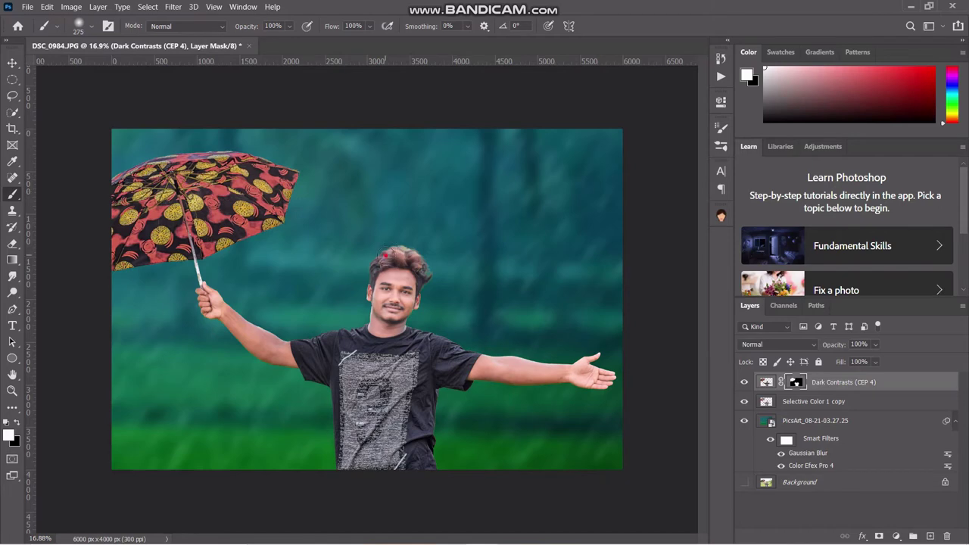
- Toggle Dark Contrasts and Selective Color 1 copy visibility to check the masked areas
left_click(743, 382)
left_click(743, 383)
left_click(743, 382)
left_click(743, 382)
left_click(744, 402)
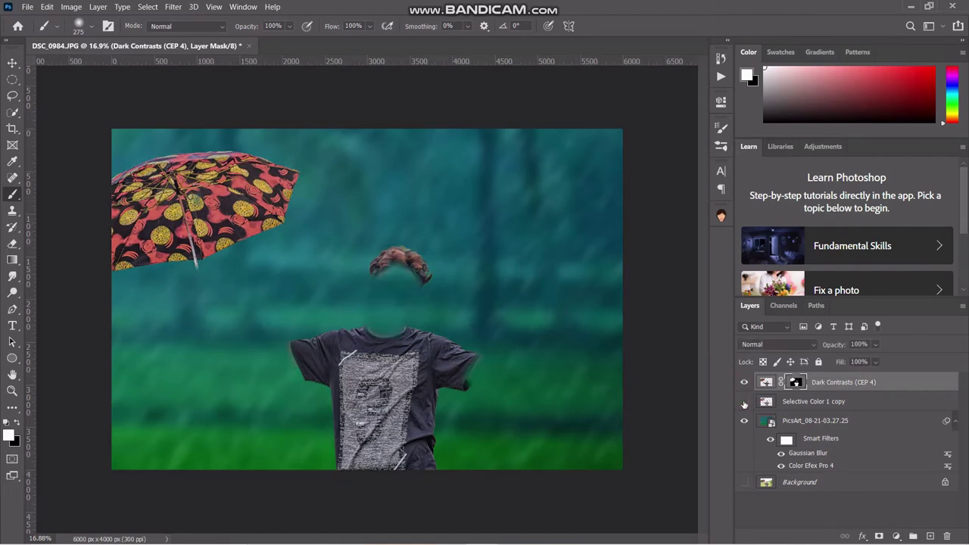
left_click(744, 402)
left_click(744, 402)
left_click(744, 402)
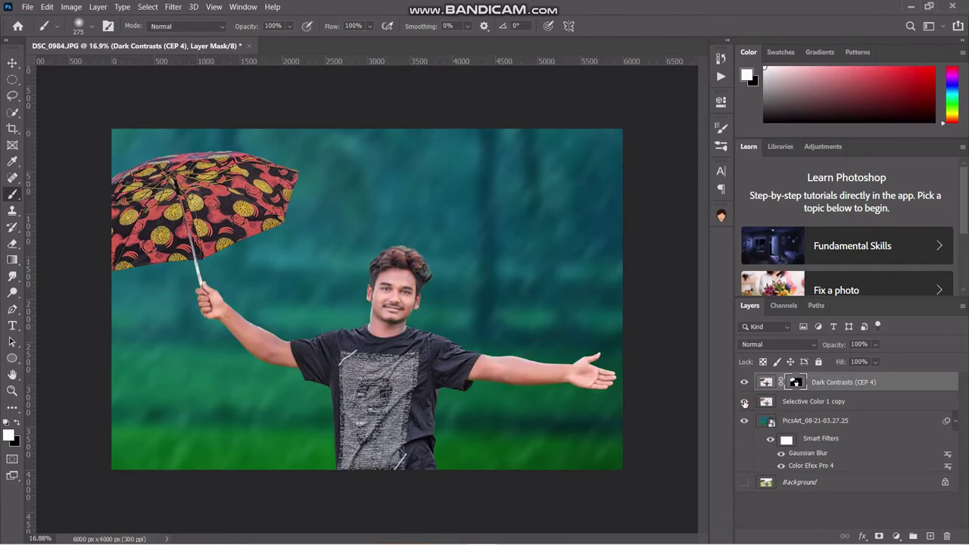
- Compare with and without Selective Color 1 copy, then hide the green background
left_click(744, 403)
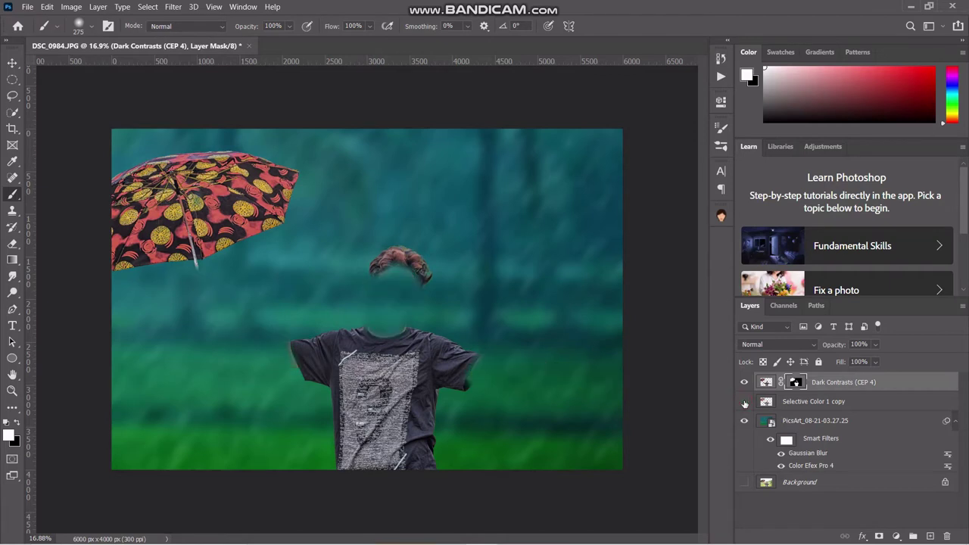
left_click(744, 403)
left_click(744, 403)
left_click(744, 403)
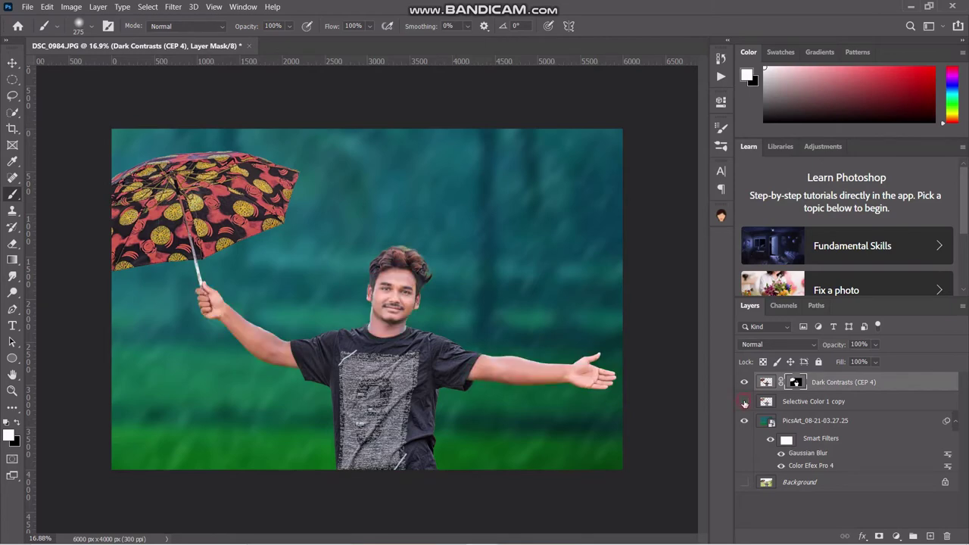
left_click(744, 403)
left_click(744, 403)
left_click(744, 421)
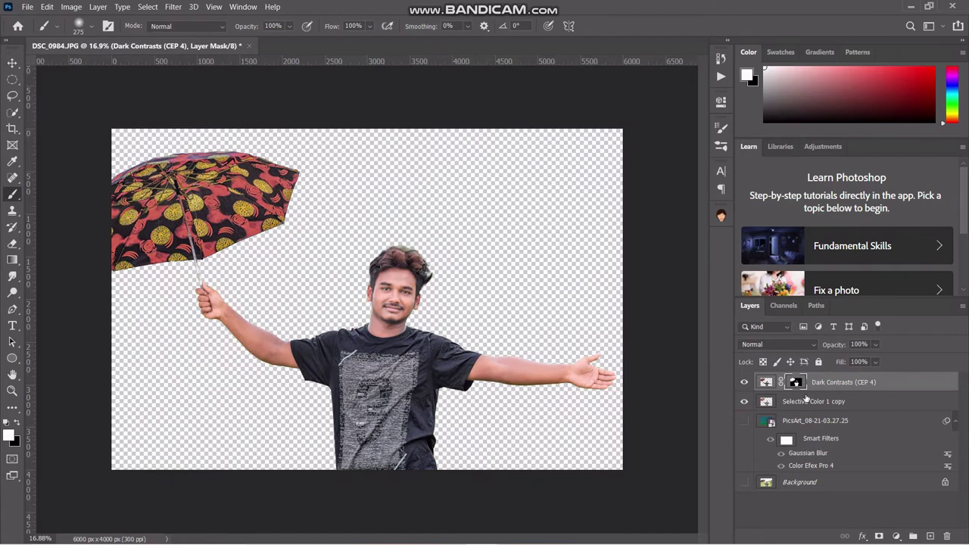
- Merge the two man layers into one and show the green background again
left_click(881, 403, "ctrl")
right_click(882, 378)
left_click(863, 385)
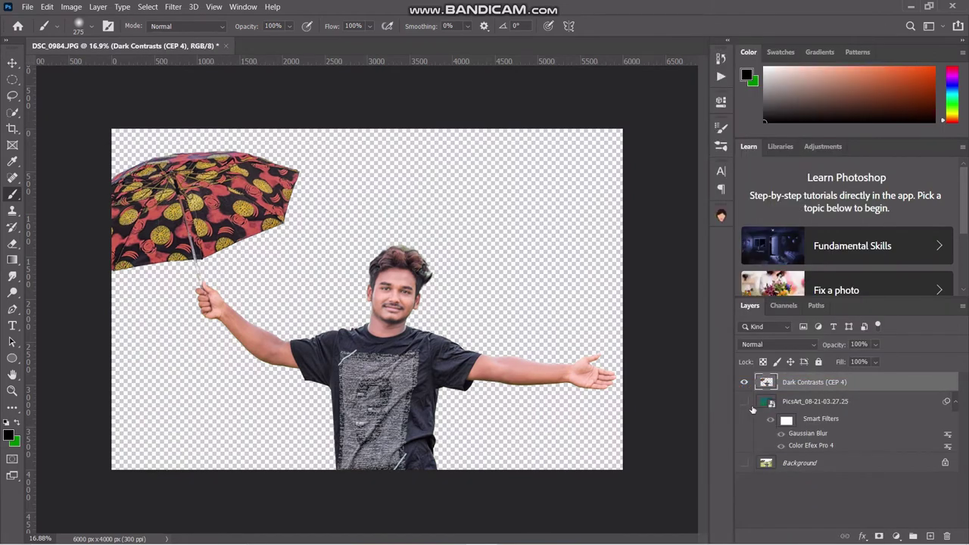
left_click(744, 401)
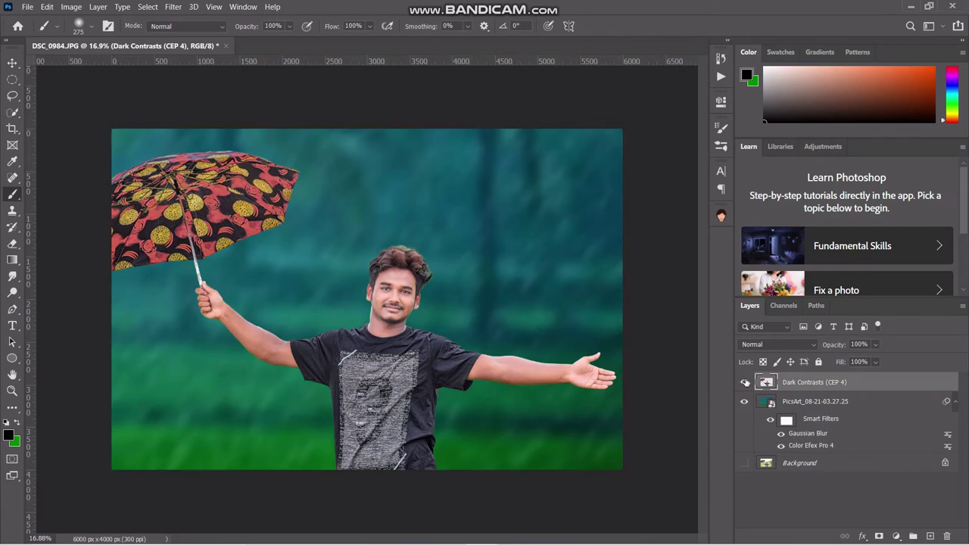
key("ctrl+z")
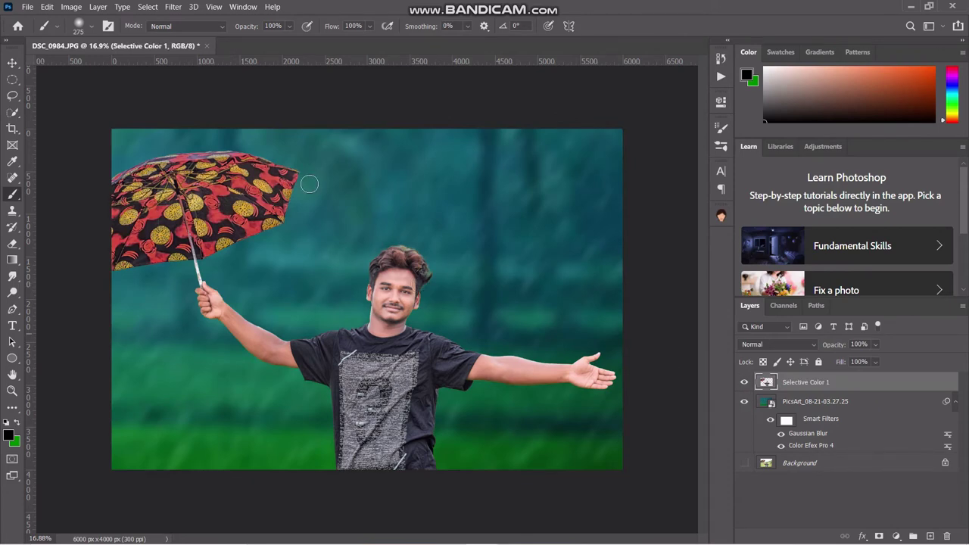
left_click(26, 8)
- Place the rain texture as an embedded layer scaled to cover the whole canvas
left_click(88, 247)
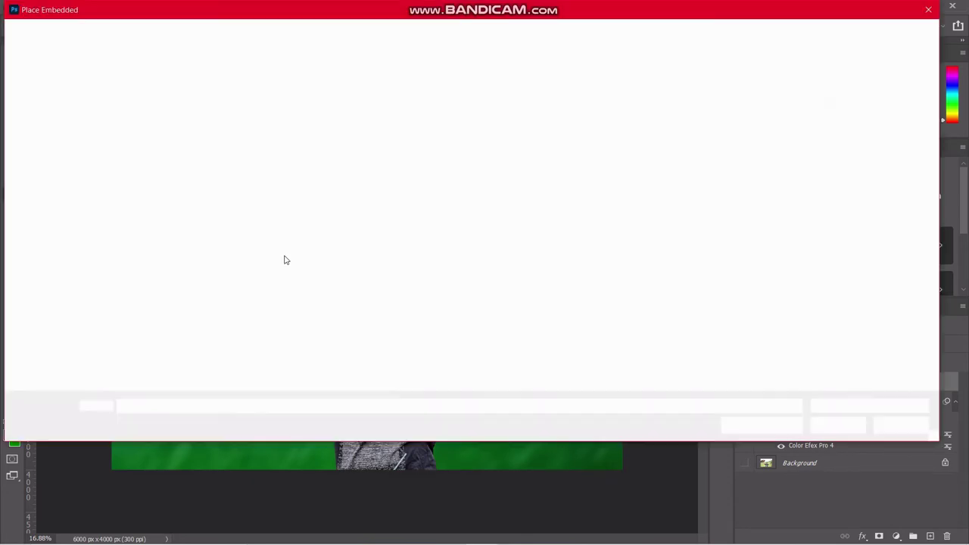
scroll(463, 299, "down", 3)
scroll(463, 296, "down", 2)
double_click(487, 265)
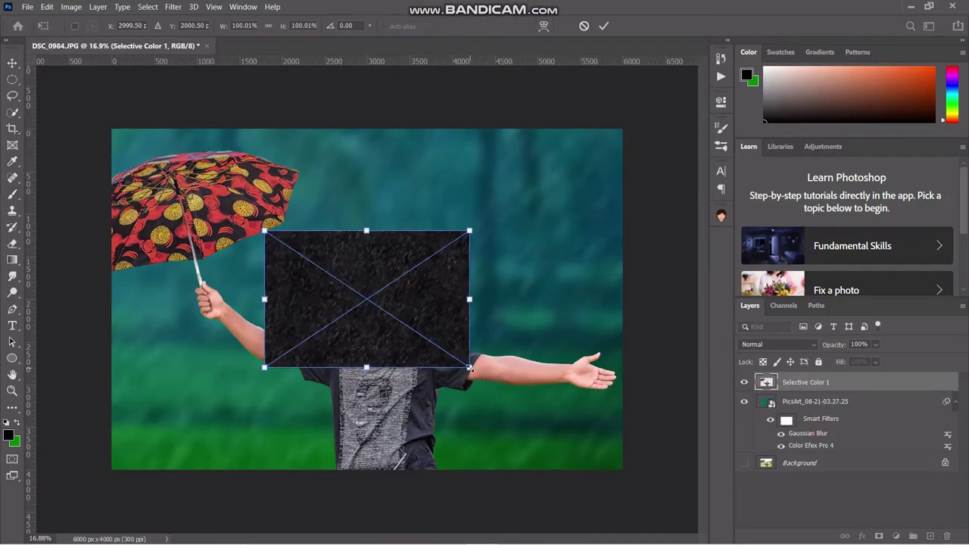
left_click_drag(469, 368, 625, 471)
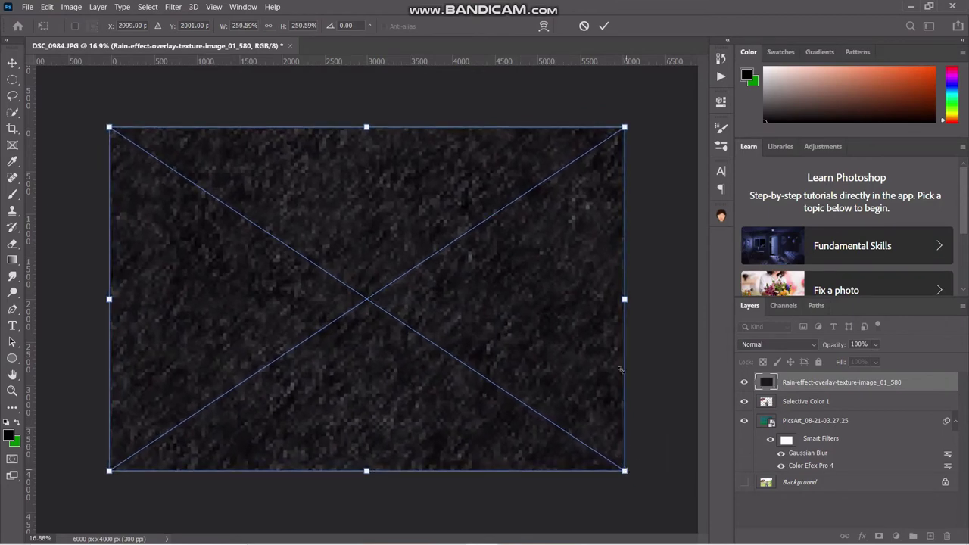
left_click(603, 26)
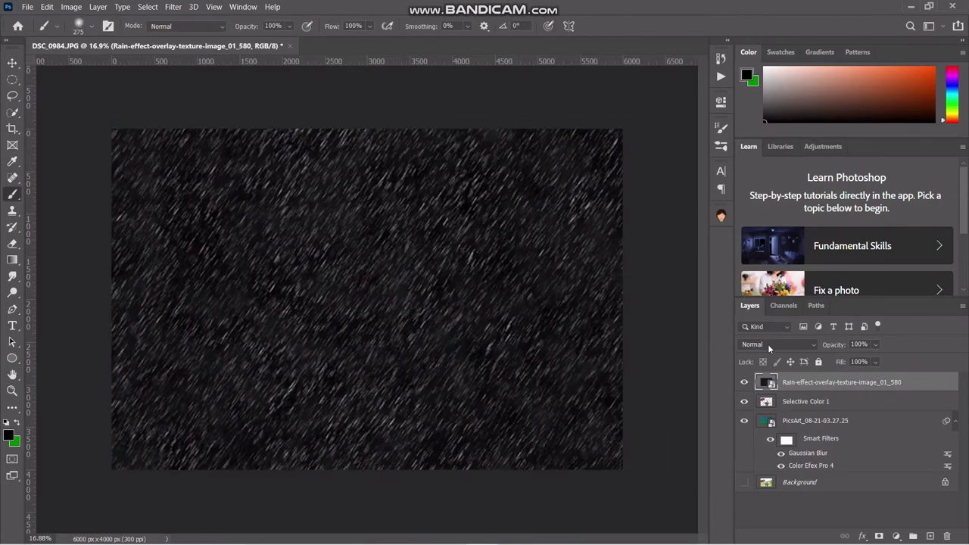
- Set the rain layer's blend mode to Screen, briefly comparing it against Normal
left_click(768, 344)
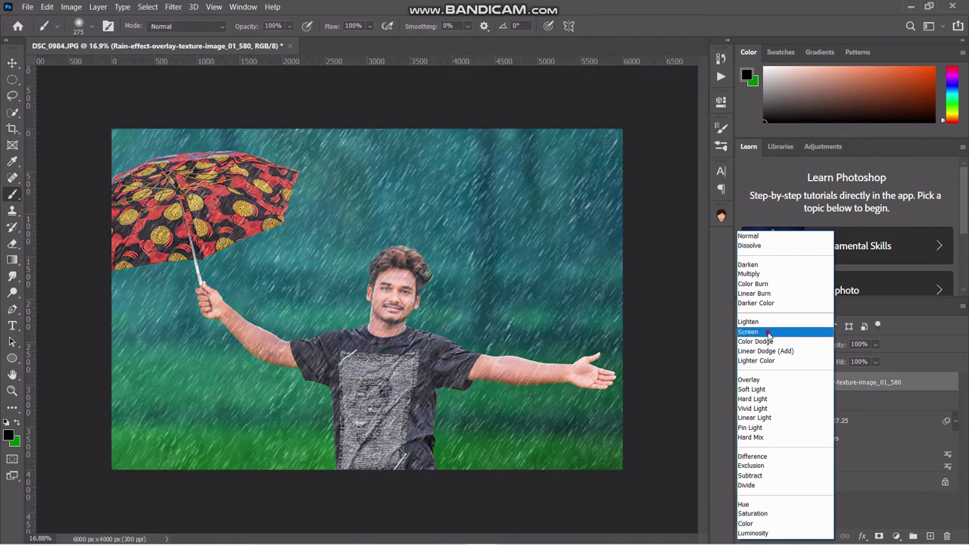
left_click(768, 332)
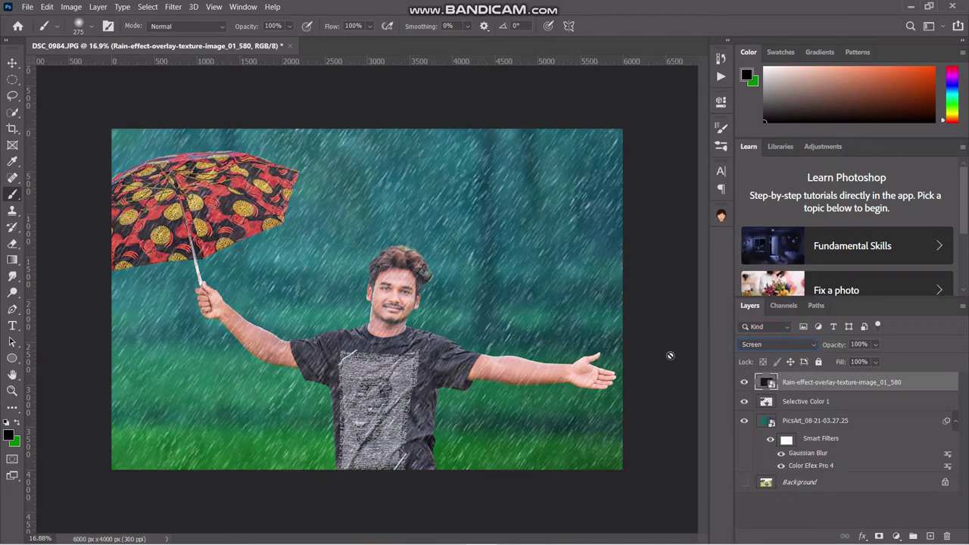
key("ctrl+z")
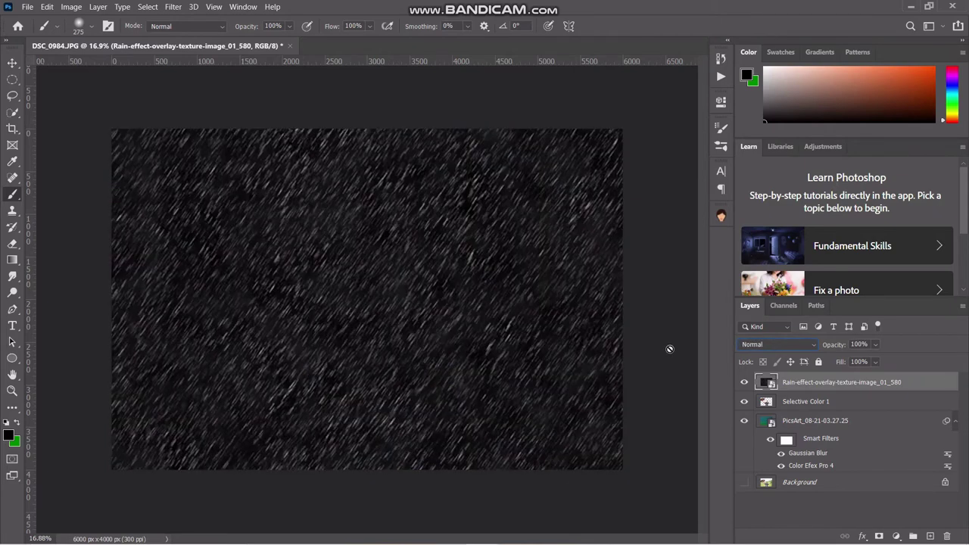
left_click(759, 345)
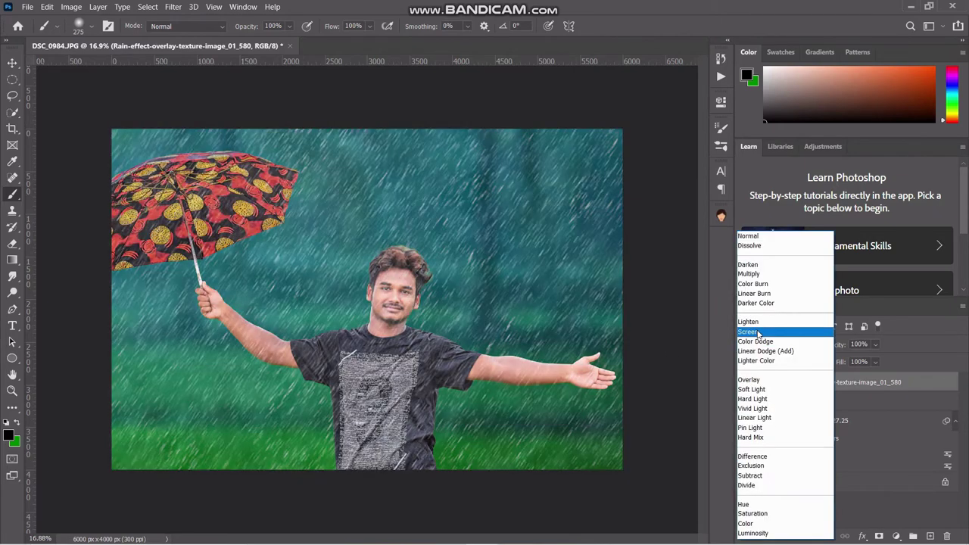
left_click(753, 333)
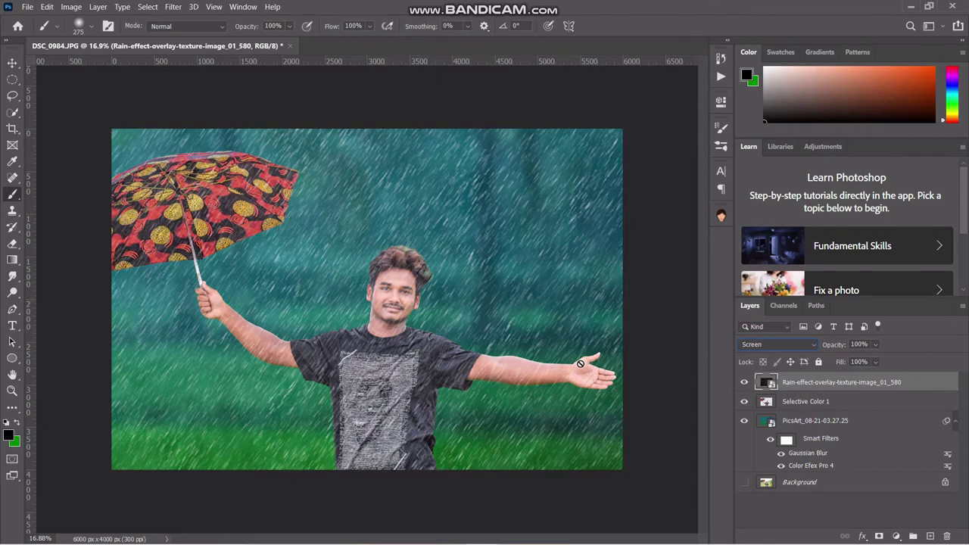
key("ctrl+l")
- Darken the rain layer's midtones to 0.63 with Levels
left_click_drag(445, 91, 729, 105)
mouse_move(728, 246)
left_mouse_down()
mouse_move(757, 246)
mouse_move(753, 254)
left_mouse_up()
left_click(753, 254)
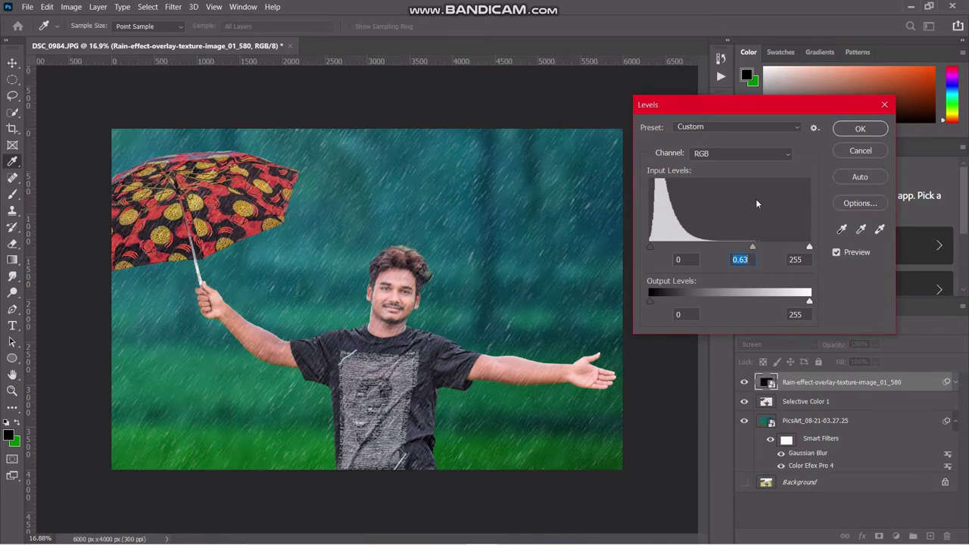
left_click(840, 129)
key("b")
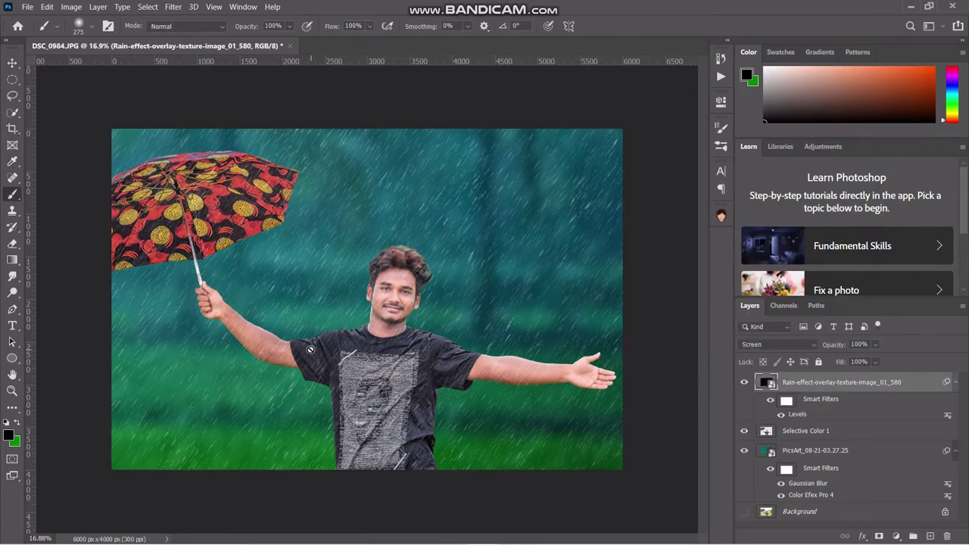
- Switch to the Eraser and let Photoshop rasterize the rain layer
key("e")
left_click(305, 306)
left_click(515, 225)
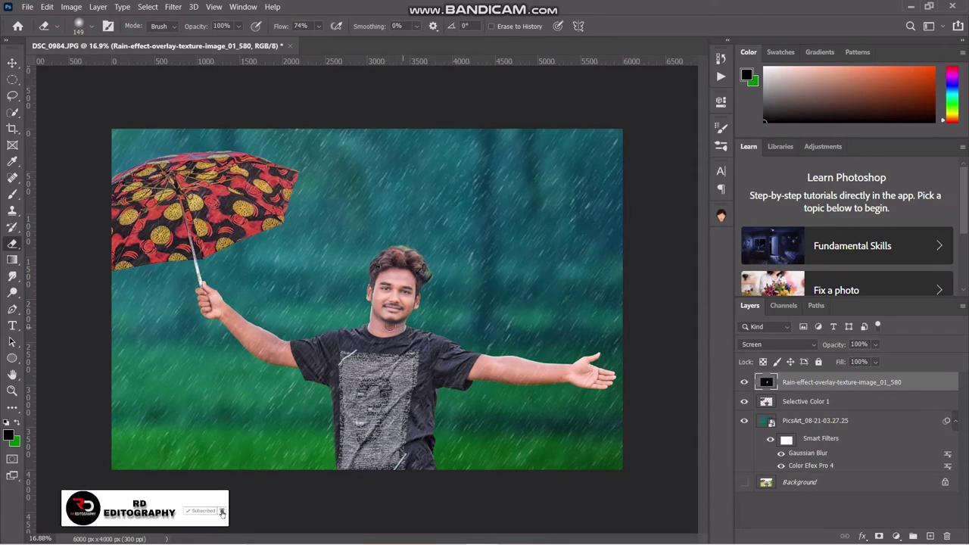
key("ctrl+minus")
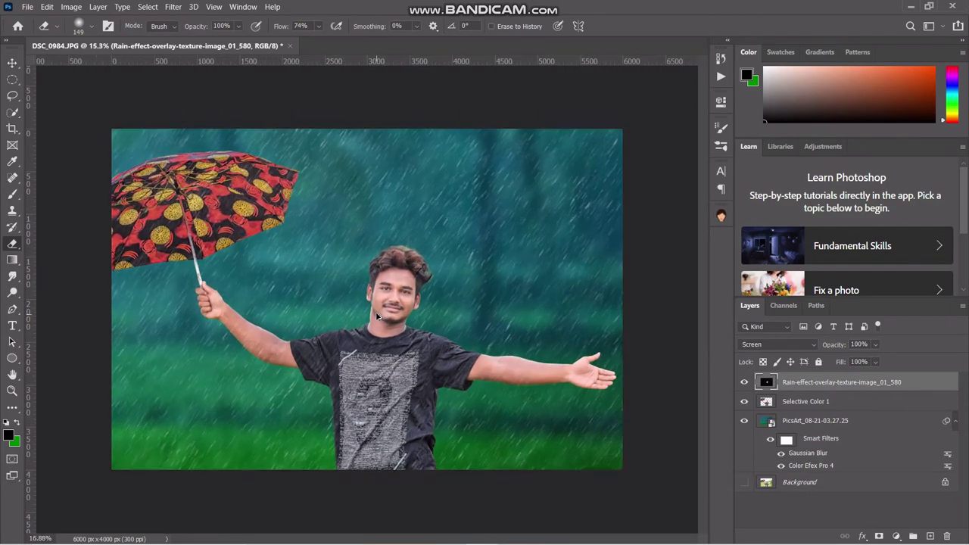
- Toggle the rain overlay off and on to compare, then start Place Embedded again
key("ctrl+plus")
left_click(746, 382)
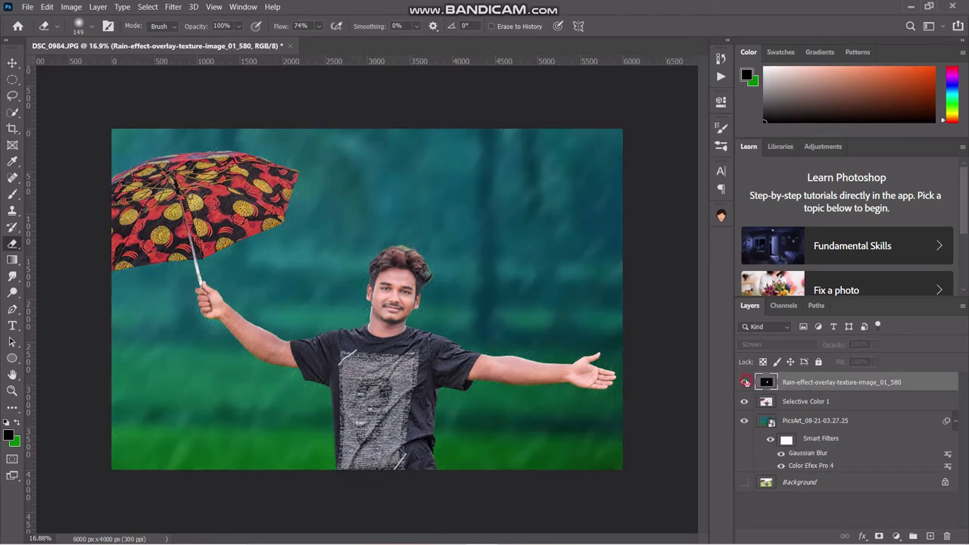
left_click(746, 382)
left_click(746, 382)
left_click(746, 382)
left_click(746, 383)
left_click(746, 383)
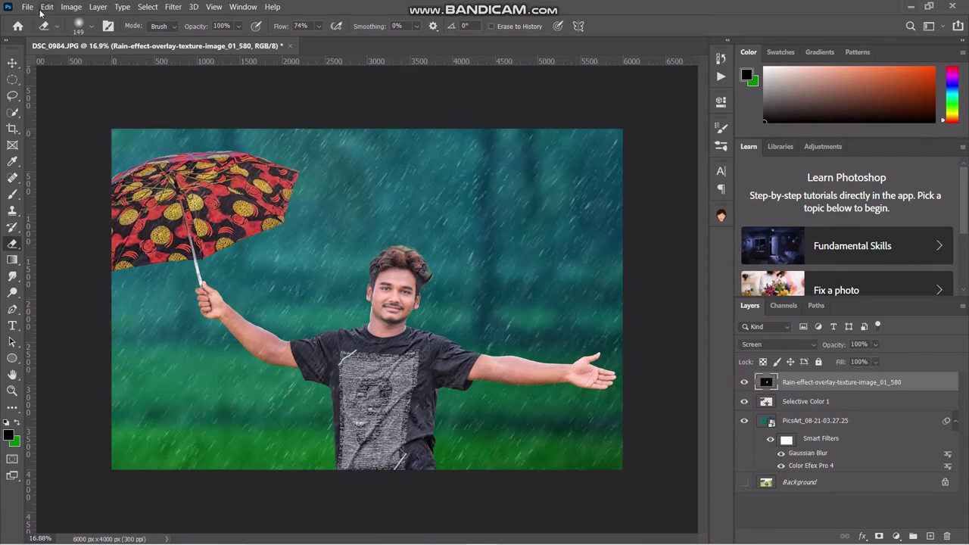
left_click(26, 7)
left_click(83, 244)
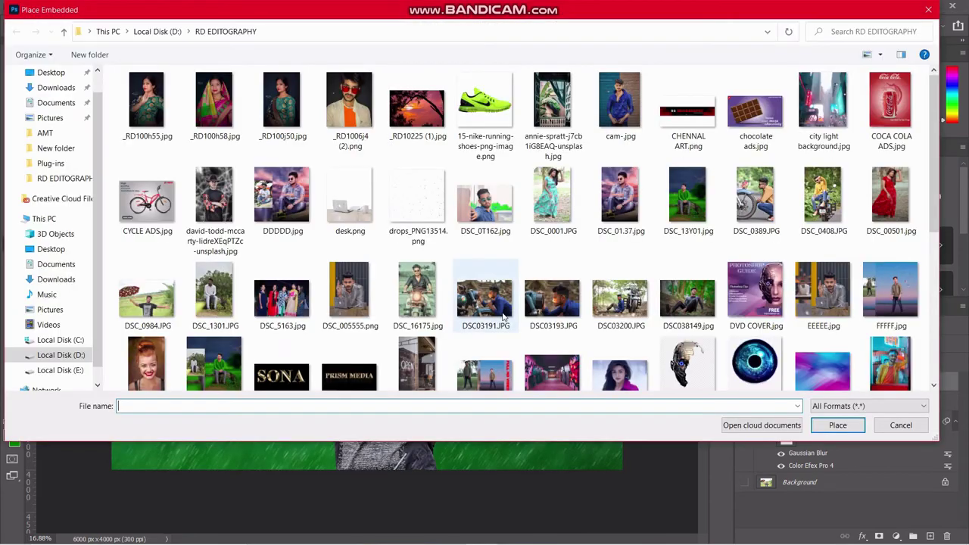
- Place the water splash image as an embedded layer
scroll(482, 300, "down", 5)
left_click(353, 333)
left_click(838, 424)
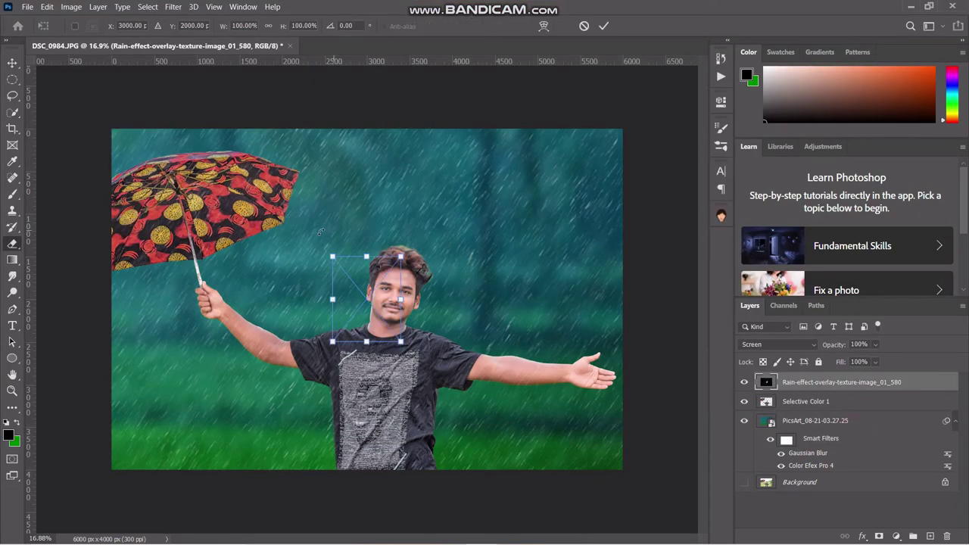
- Position the splash on the umbrella's top edge, rotated about 34°
left_click_drag(389, 301, 270, 133)
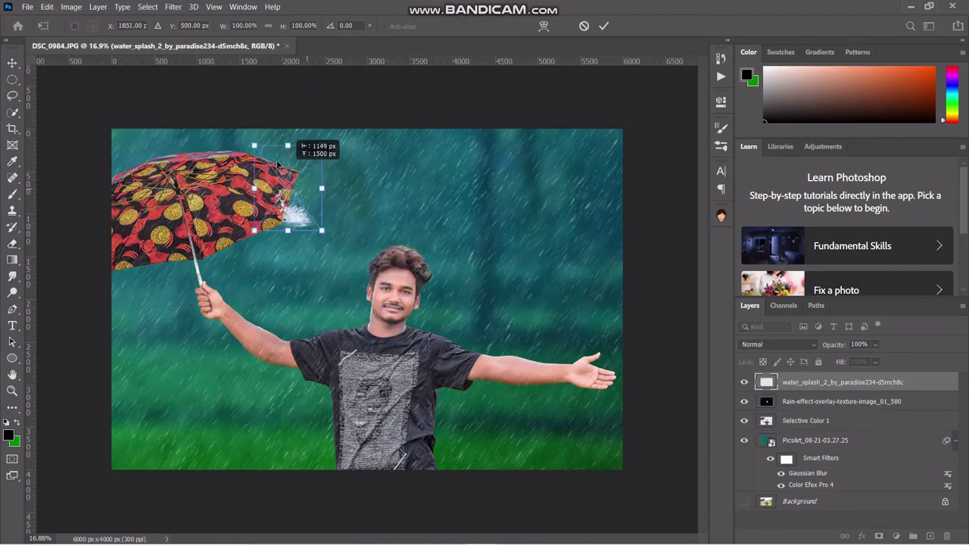
mouse_move(308, 157)
left_mouse_down()
mouse_move(292, 181)
mouse_move(278, 160)
mouse_move(301, 172)
left_mouse_up()
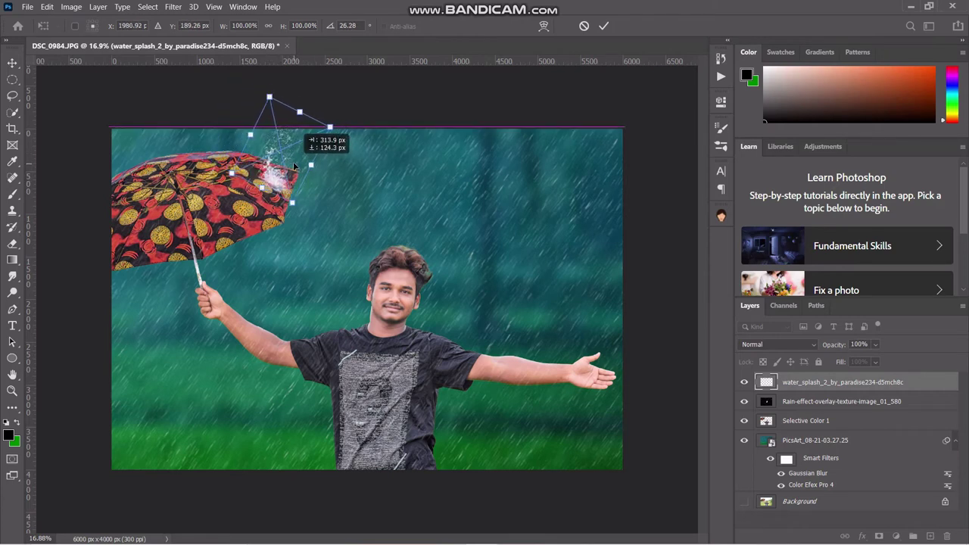
left_click_drag(327, 184, 333, 170)
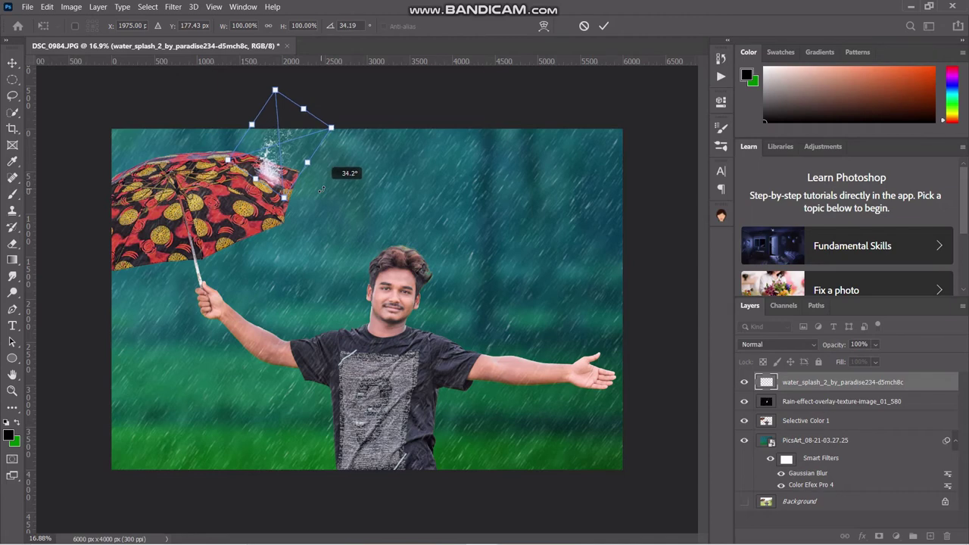
left_click(603, 26)
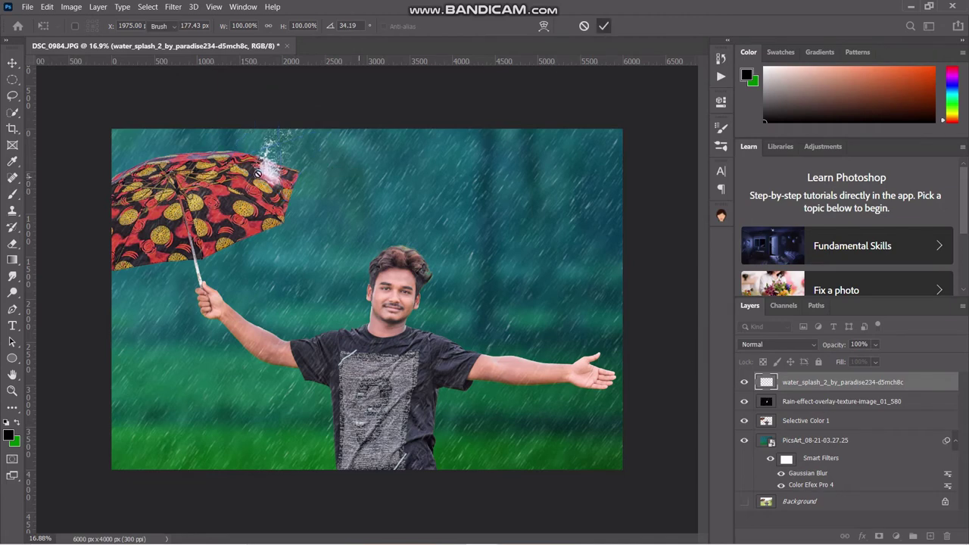
- Switch to the Eraser and rasterize the splash layer
left_click(13, 242)
left_click(203, 233)
key("Return")
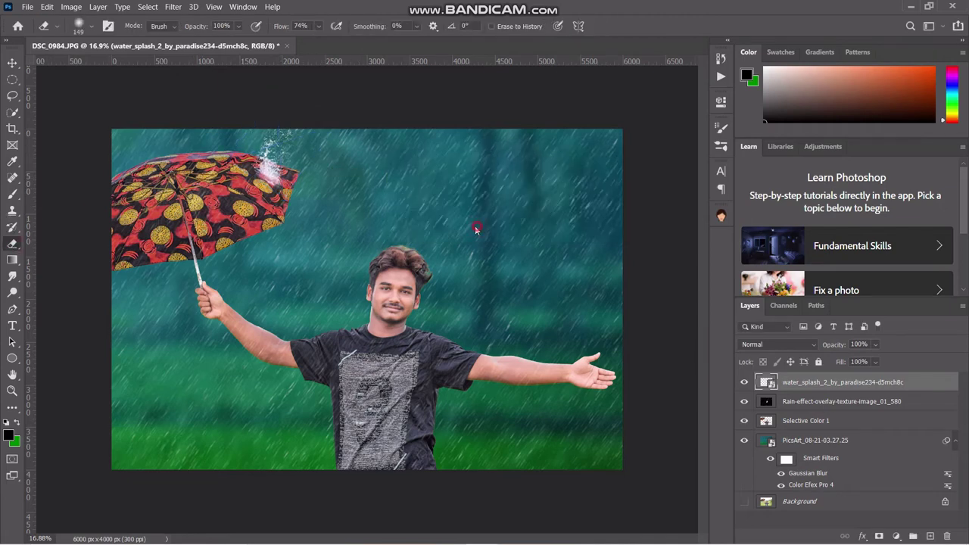
- Erase the splash where it overlaps the umbrella fabric
scroll(265, 174, "up", 2)
scroll(265, 174, "up", 3)
scroll(265, 174, "up", 2)
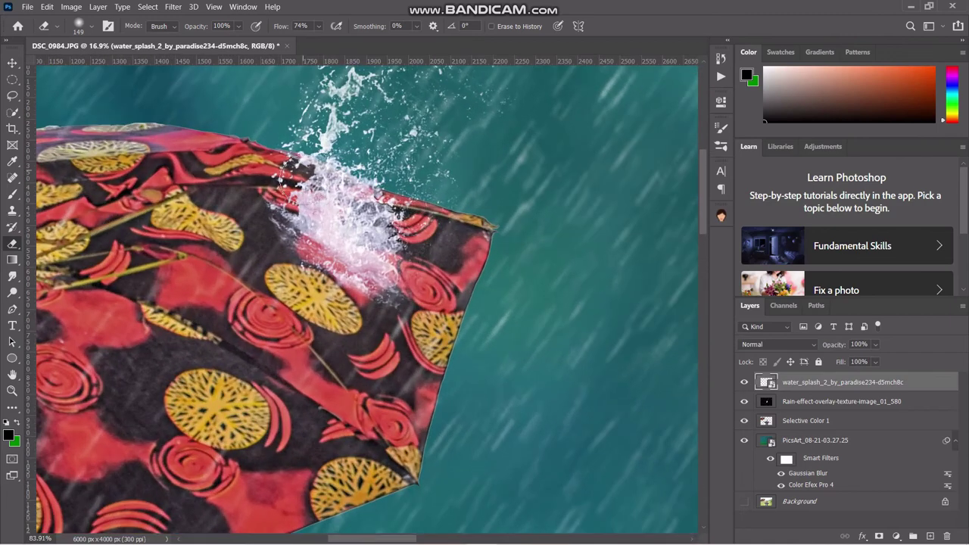
mouse_move(318, 276)
left_mouse_down()
mouse_move(323, 196)
mouse_move(392, 246)
left_mouse_up()
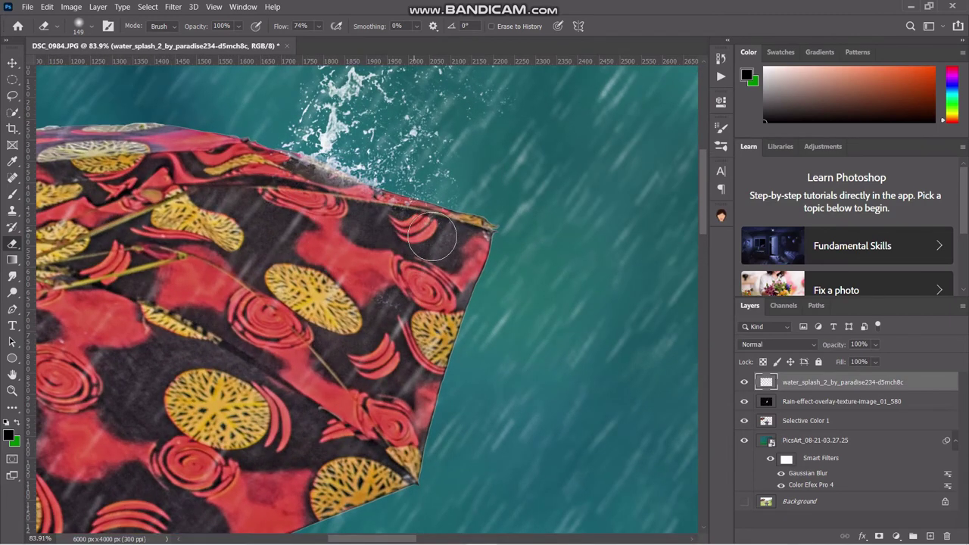
scroll(374, 280, "down", 3)
scroll(375, 280, "down", 2)
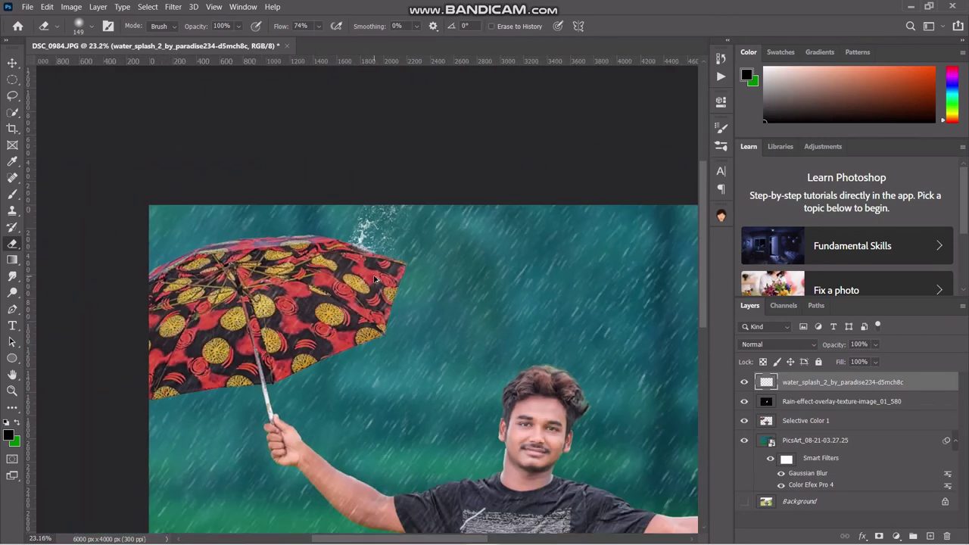
scroll(374, 280, "down", 1)
- Toggle the splash layer's visibility to compare, then duplicate it
left_click(744, 383)
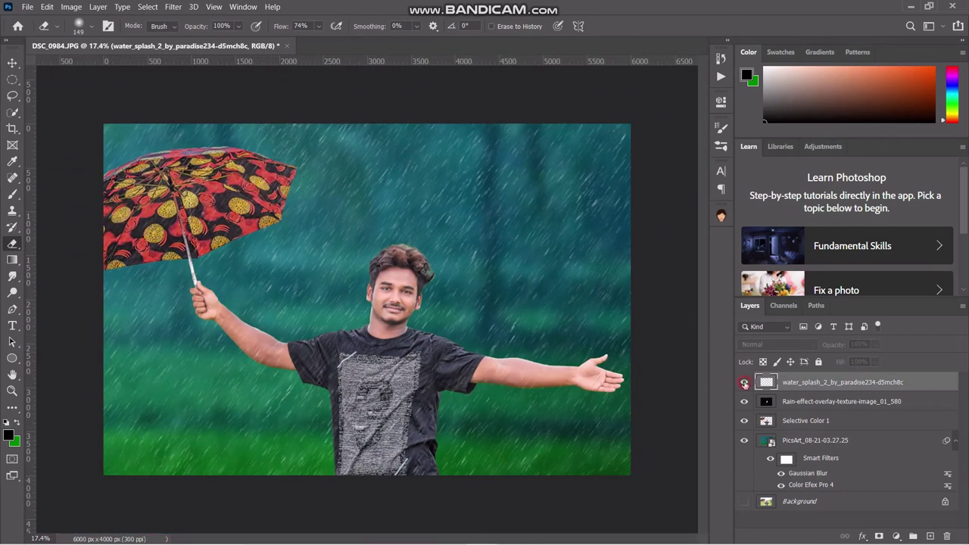
left_click(746, 384)
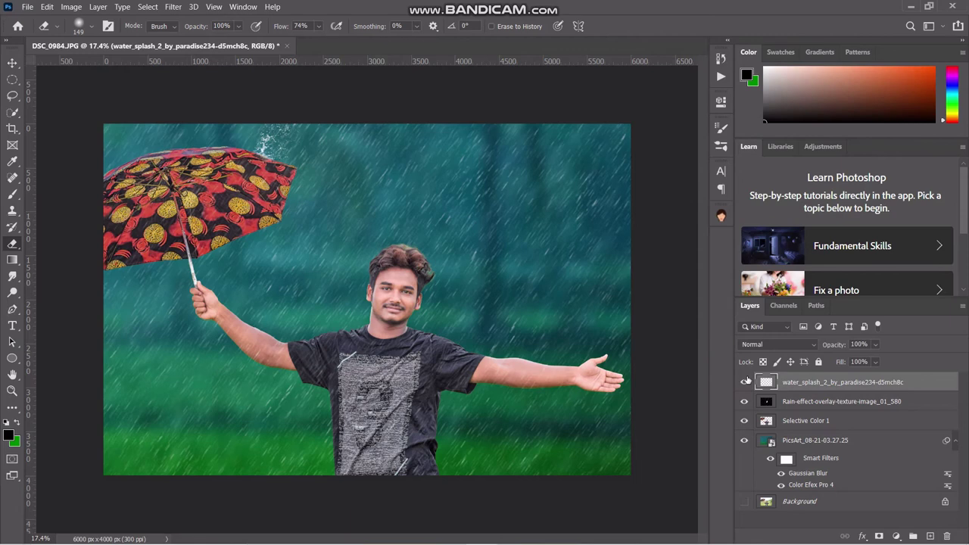
key("ctrl+j")
- Move splash copies leftward along the umbrella top, adding one more duplicate
key("v")
left_click_drag(276, 143, 250, 140)
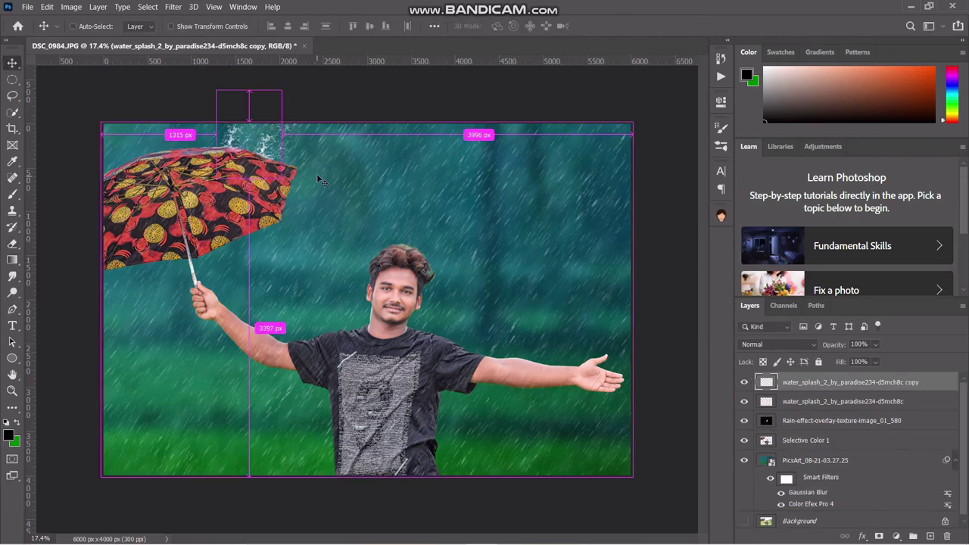
left_click_drag(319, 181, 261, 162)
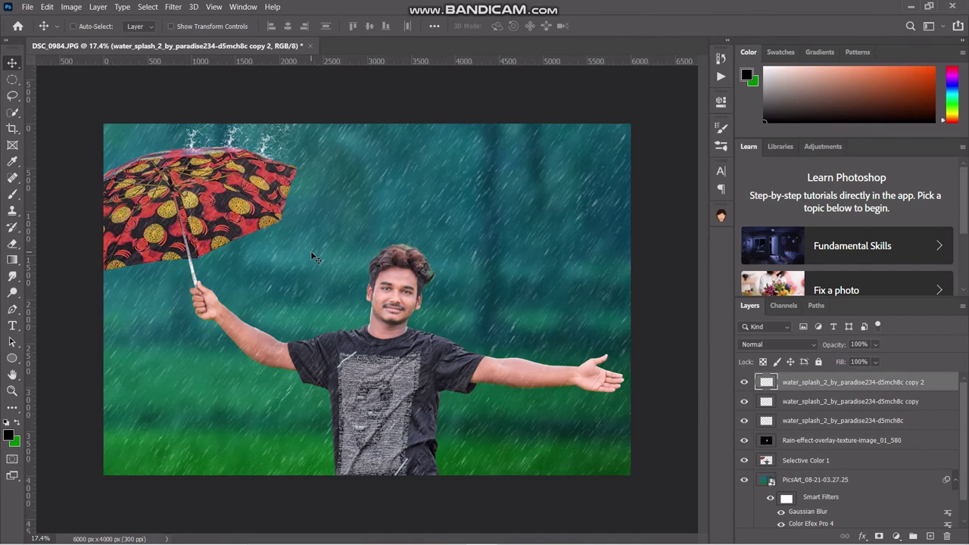
key("ctrl+j")
left_click_drag(310, 250, 238, 250)
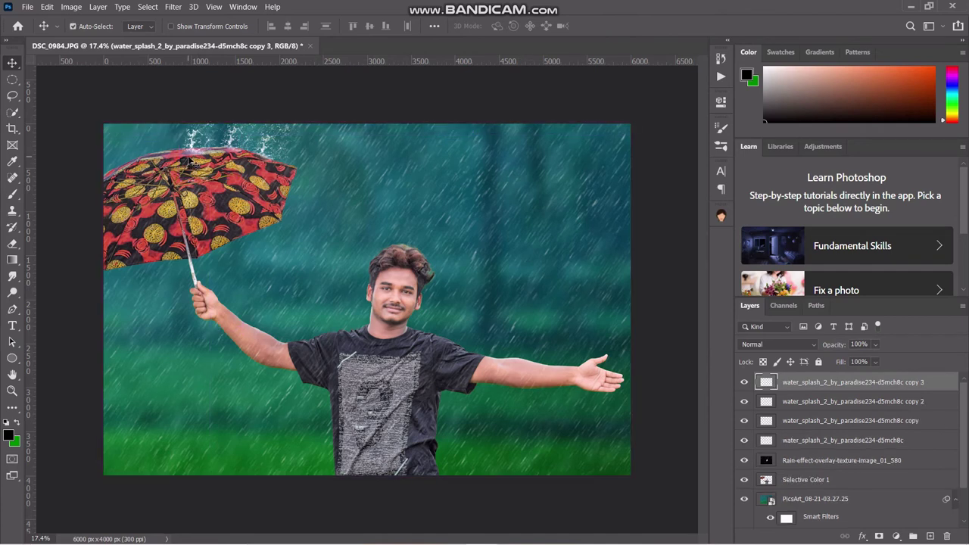
- Rotate the newest splash copy 15° and set it on the umbrella's left edge
key("ctrl+t")
left_click_drag(186, 149, 141, 149)
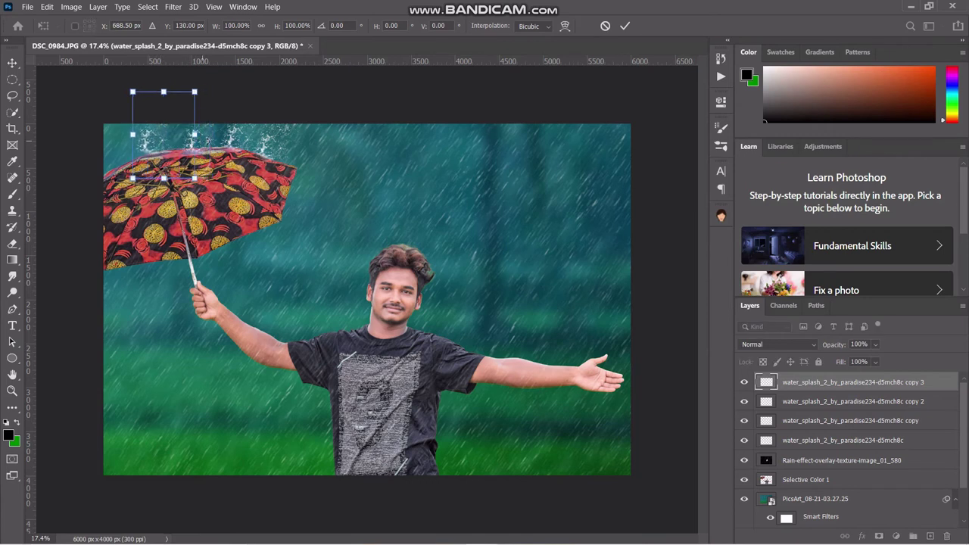
left_click_drag(207, 141, 152, 159)
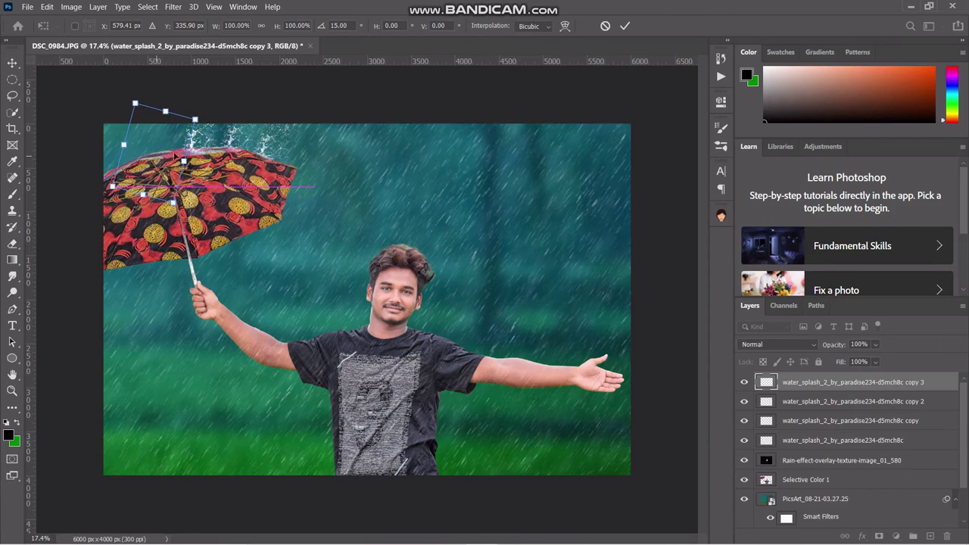
left_click(624, 26)
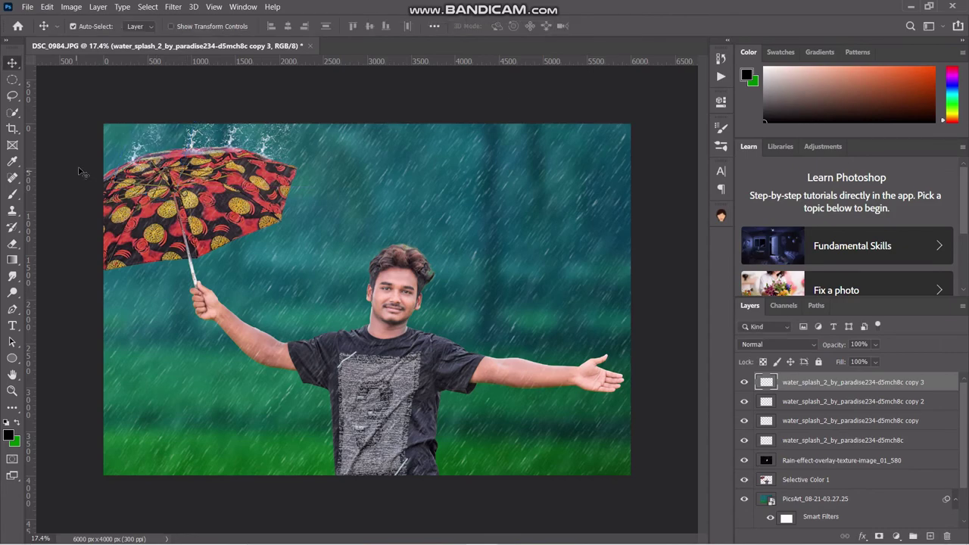
left_click(13, 243)
- Zoom in and switch between splash copy 2 and the first copy to clean overspill
scroll(99, 157, "up", 3)
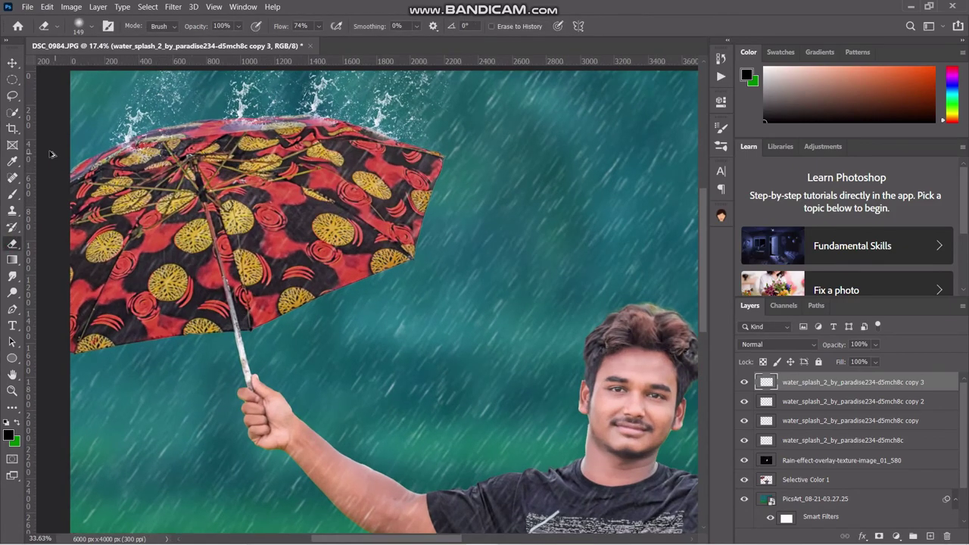
scroll(51, 154, "up", 2)
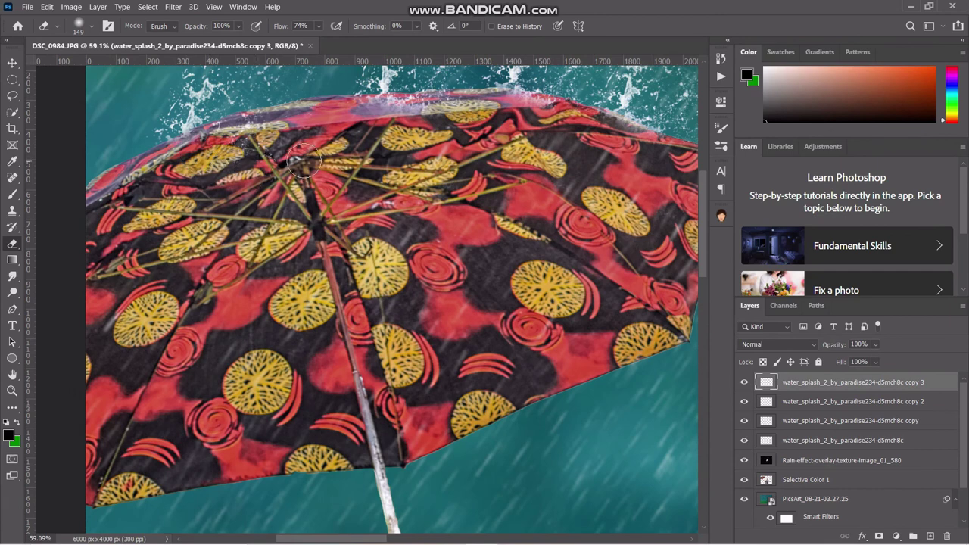
key("alt+bracketleft")
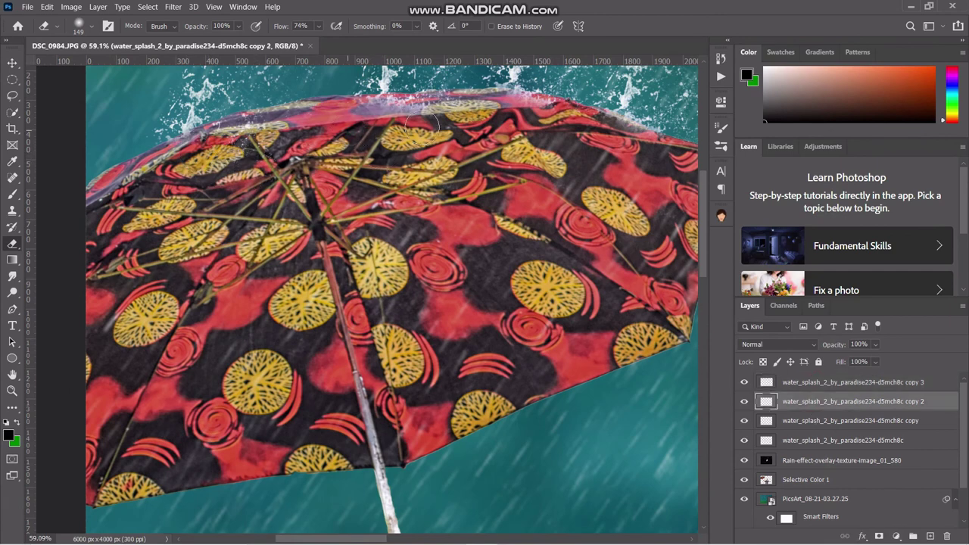
left_click(783, 420)
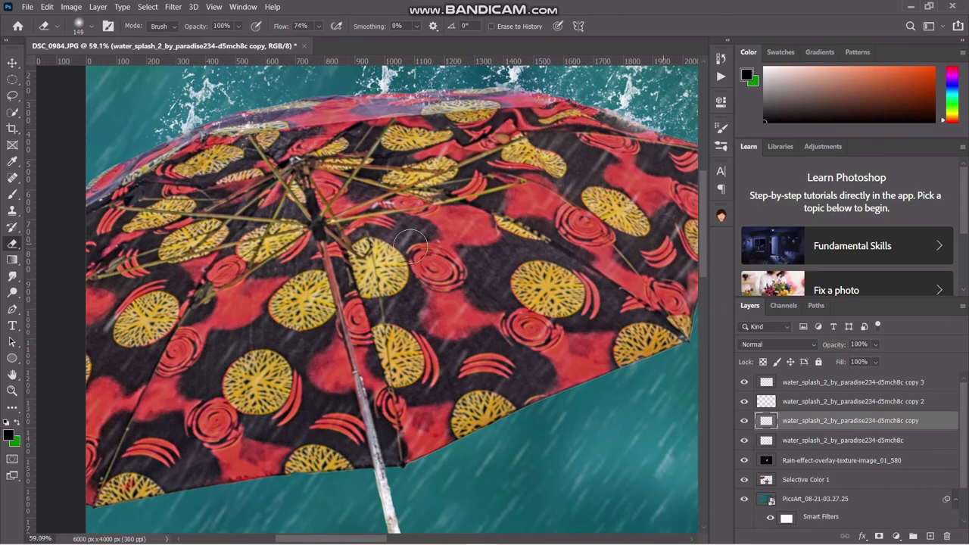
scroll(411, 246, "down", 2)
scroll(401, 250, "down", 2)
scroll(386, 254, "down", 1)
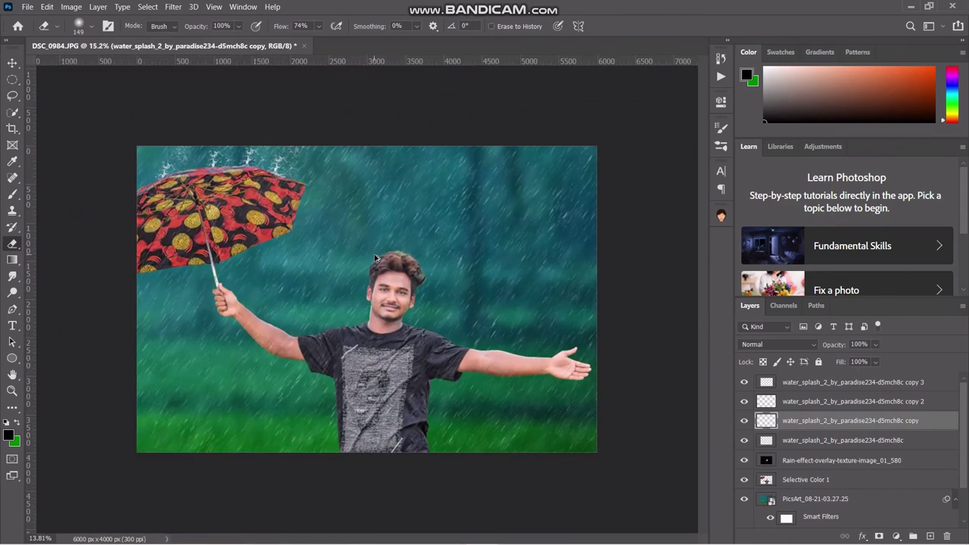
scroll(375, 257, "down", 1)
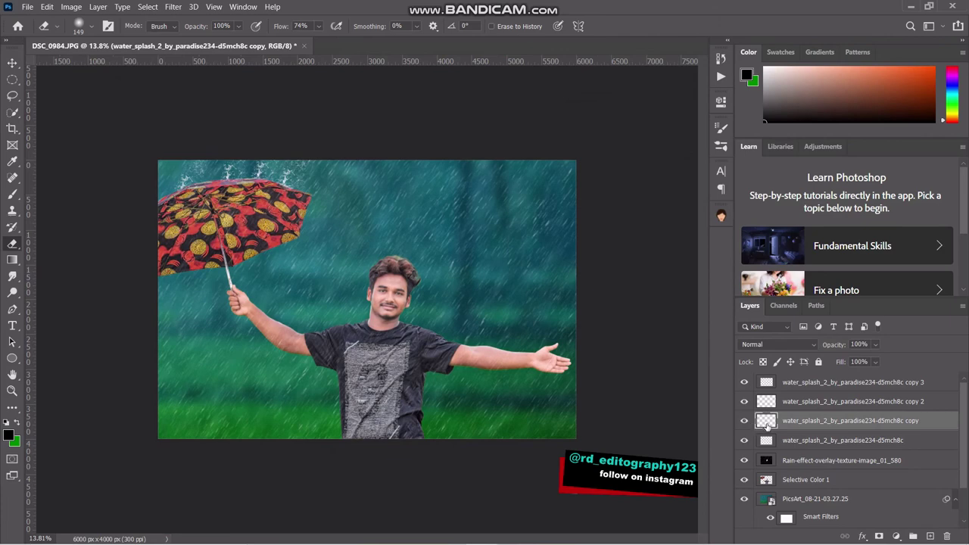
scroll(416, 328, "down", 1)
scroll(412, 321, "down", 1)
scroll(405, 313, "up", 1)
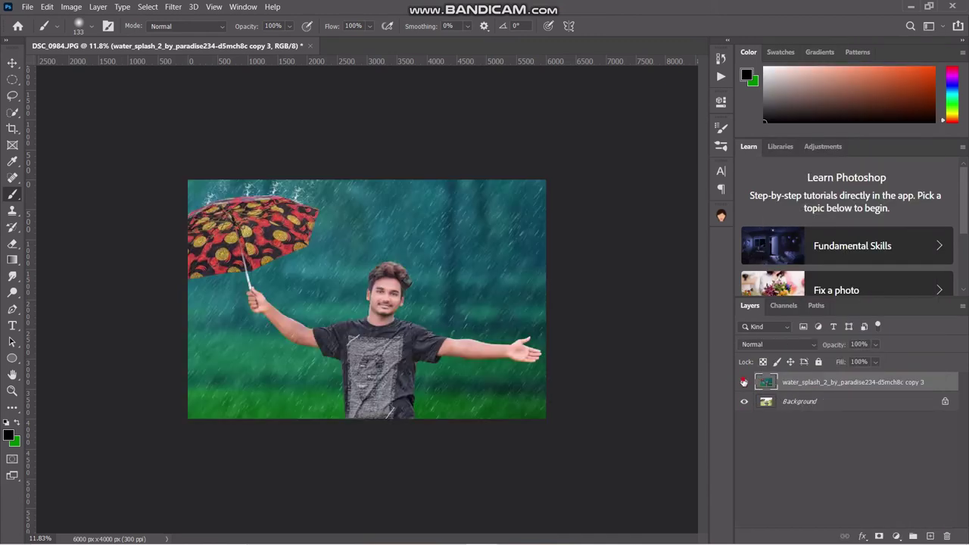
- Add a Color Balance adjustment layer with midtones shifted toward blue (+14)
scroll(547, 362, "down", 3)
left_click(896, 536)
left_click(898, 424)
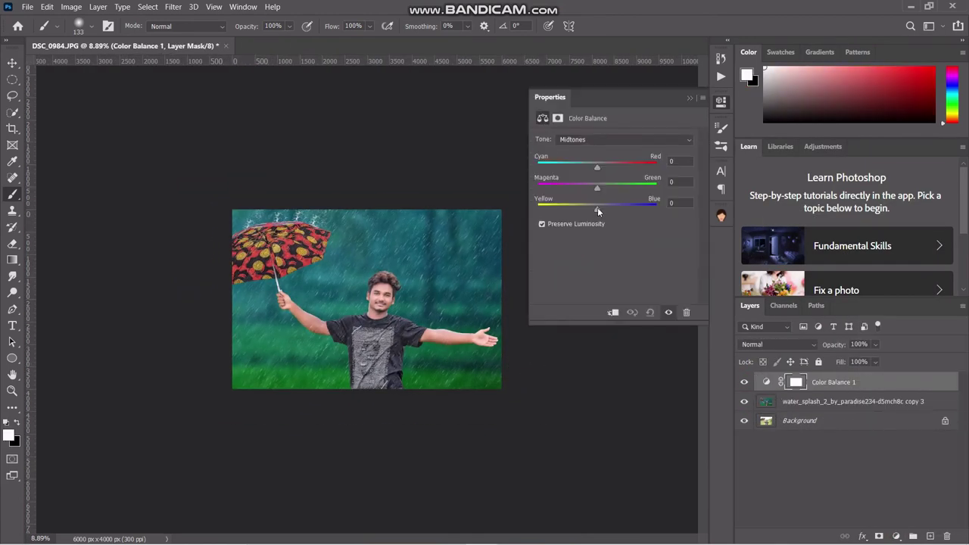
mouse_move(597, 209)
left_mouse_down()
mouse_move(604, 209)
mouse_move(594, 188)
left_mouse_up()
- Nudge the Color Balance highlights slightly toward red and blue, then select the image layer too
scroll(367, 300, "up", 5)
left_click(624, 139)
left_click(606, 173)
mouse_move(597, 209)
left_mouse_down()
mouse_move(587, 209)
mouse_move(598, 210)
left_mouse_up()
left_click_drag(596, 167, 601, 167)
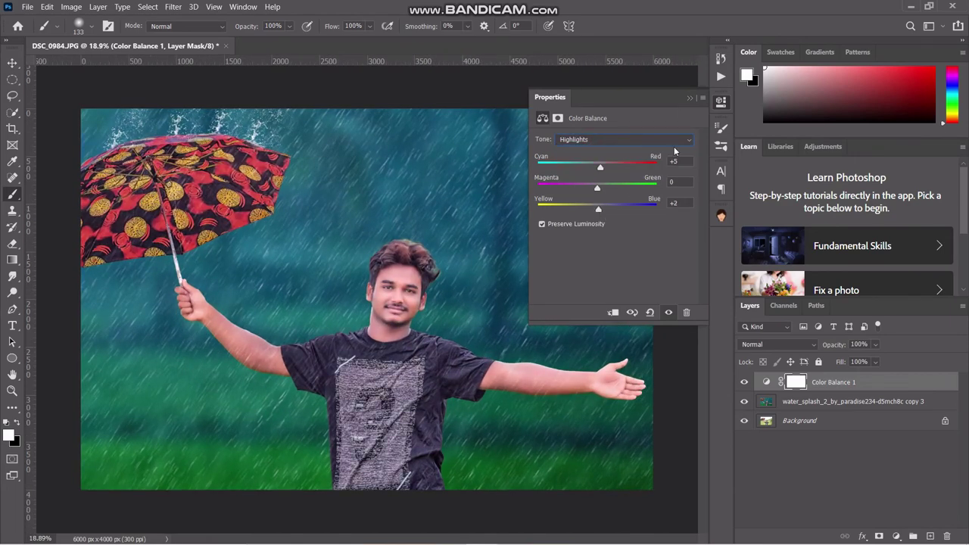
left_click(721, 100)
scroll(666, 249, "down", 2)
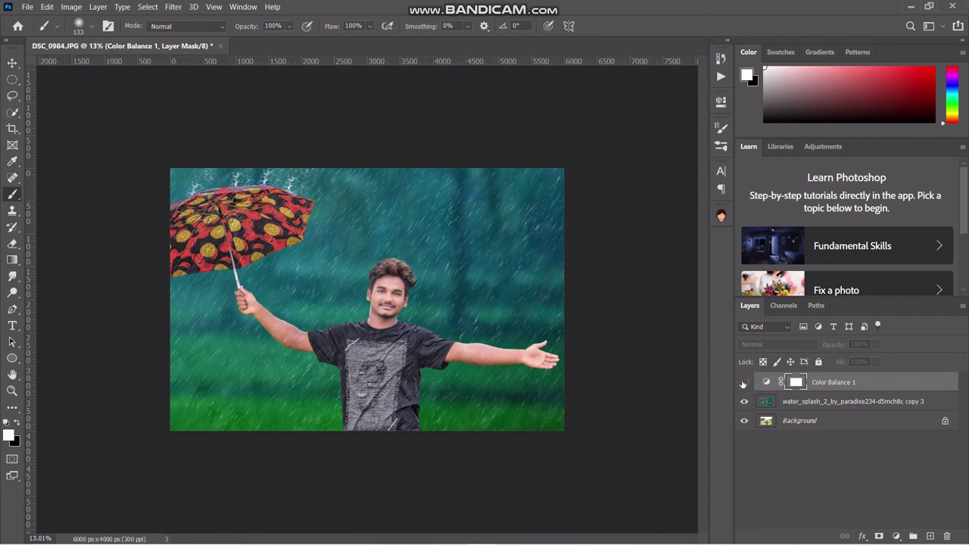
left_click(865, 400, "shift")
- Merge Color Balance 1 with the image layer into one pixel layer above Background
right_click(870, 385)
left_click(757, 387)
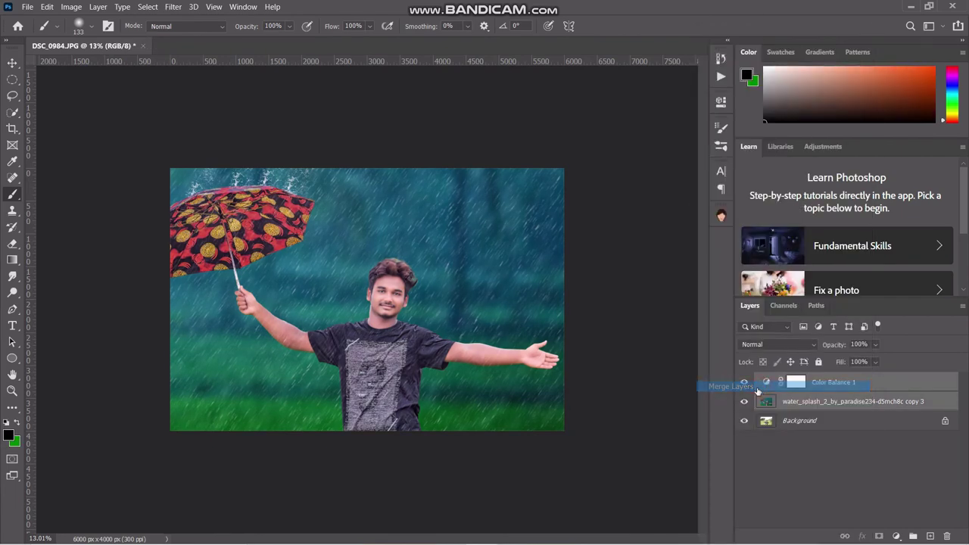
scroll(418, 372, "down", 2)
scroll(418, 374, "up", 1)
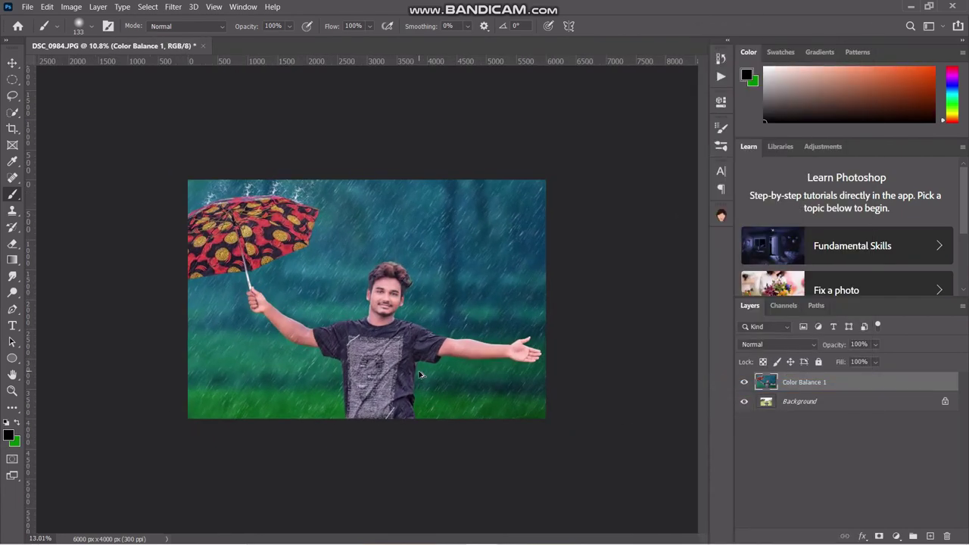
scroll(423, 376, "up", 2)
scroll(422, 375, "down", 1)
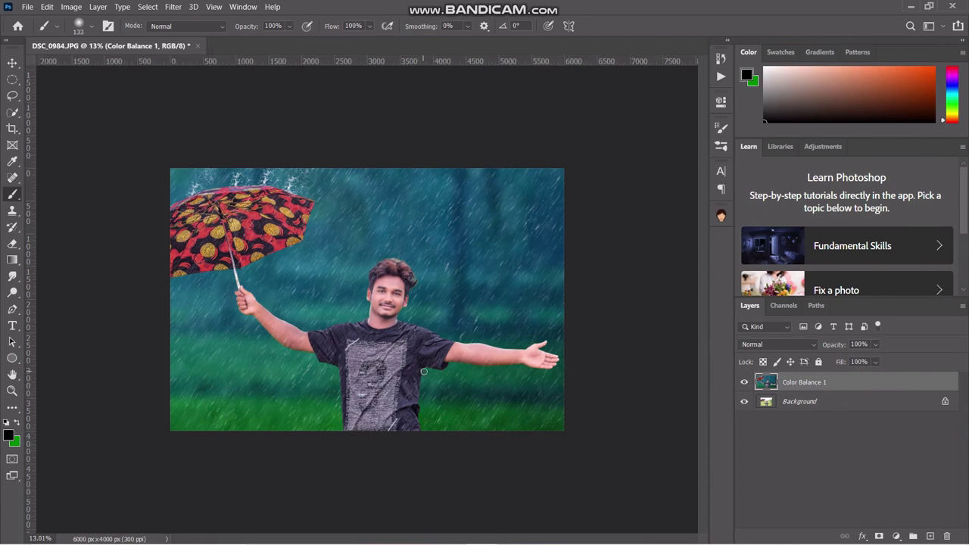